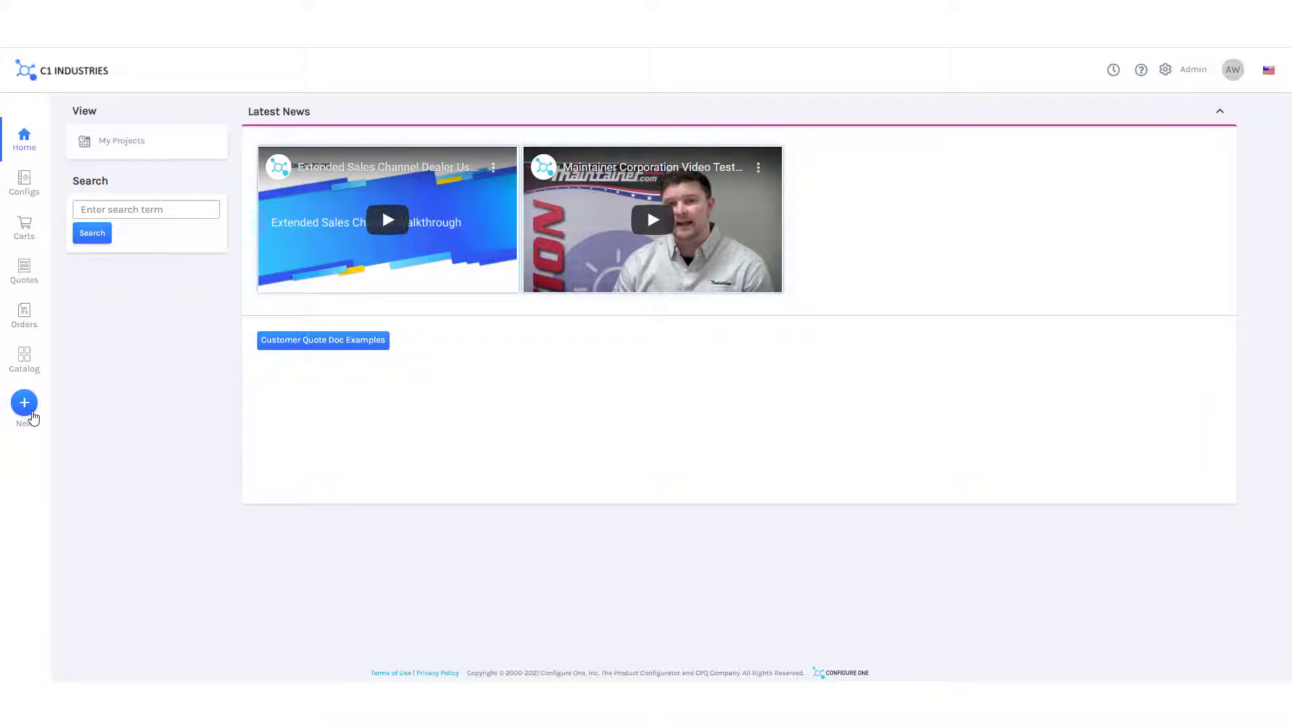
Start a new Industrial Hydraulic Cylinder - 3D configuration using the By Application Requirements wizard.
left_click(33, 418)
left_click(155, 433)
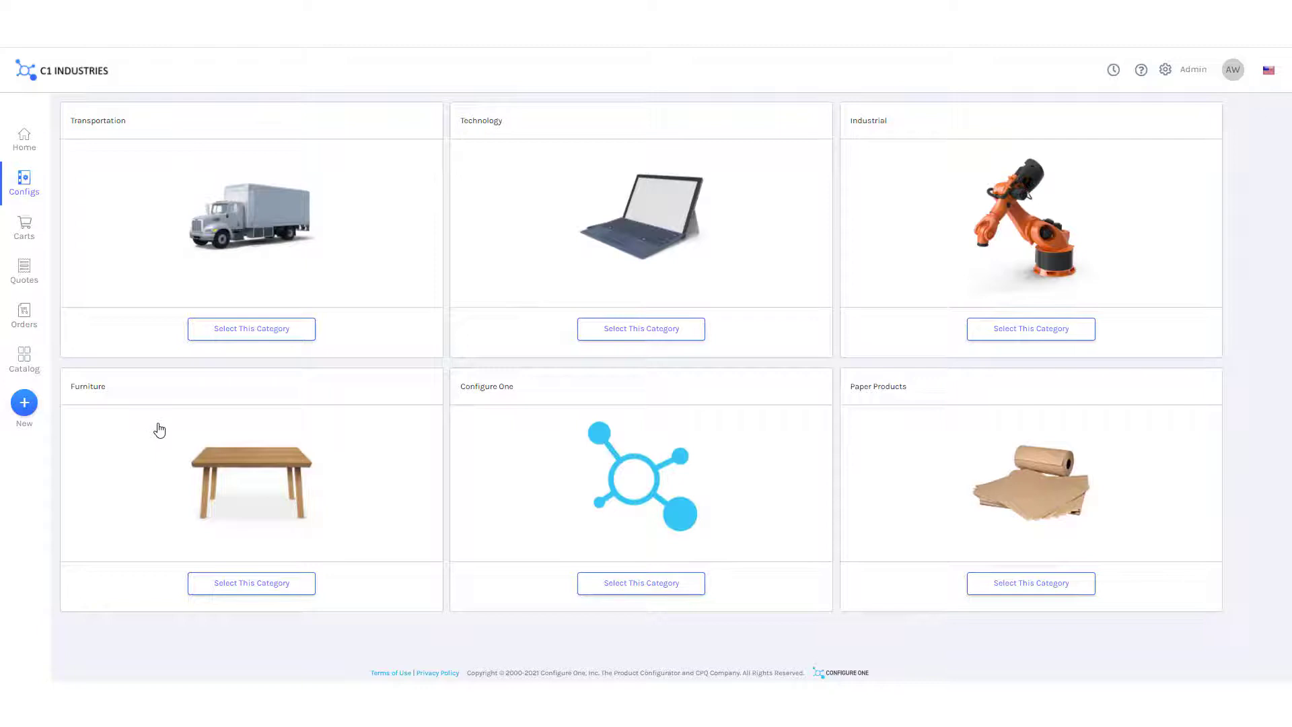
left_click(1033, 329)
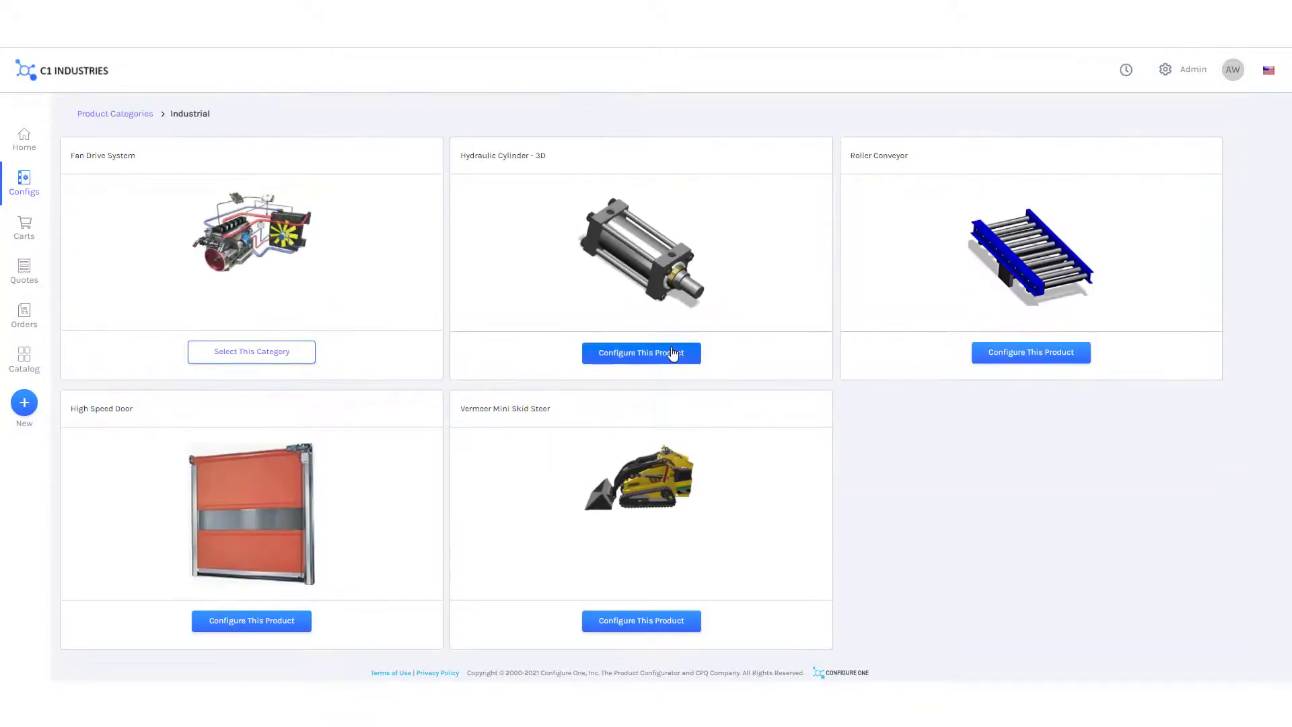
left_click(673, 352)
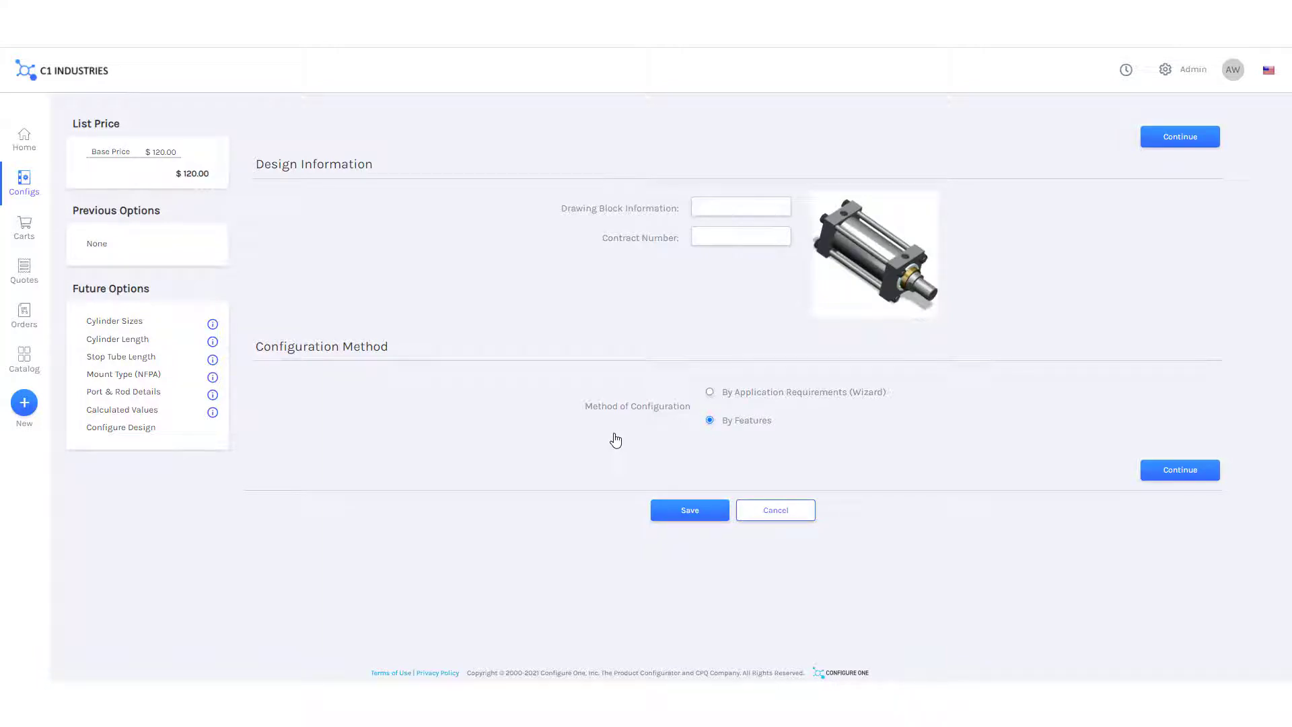
left_click(710, 392)
Choose Trunnion Head mounting and enter 10000 minimum push and pull forces.
left_click(1153, 475)
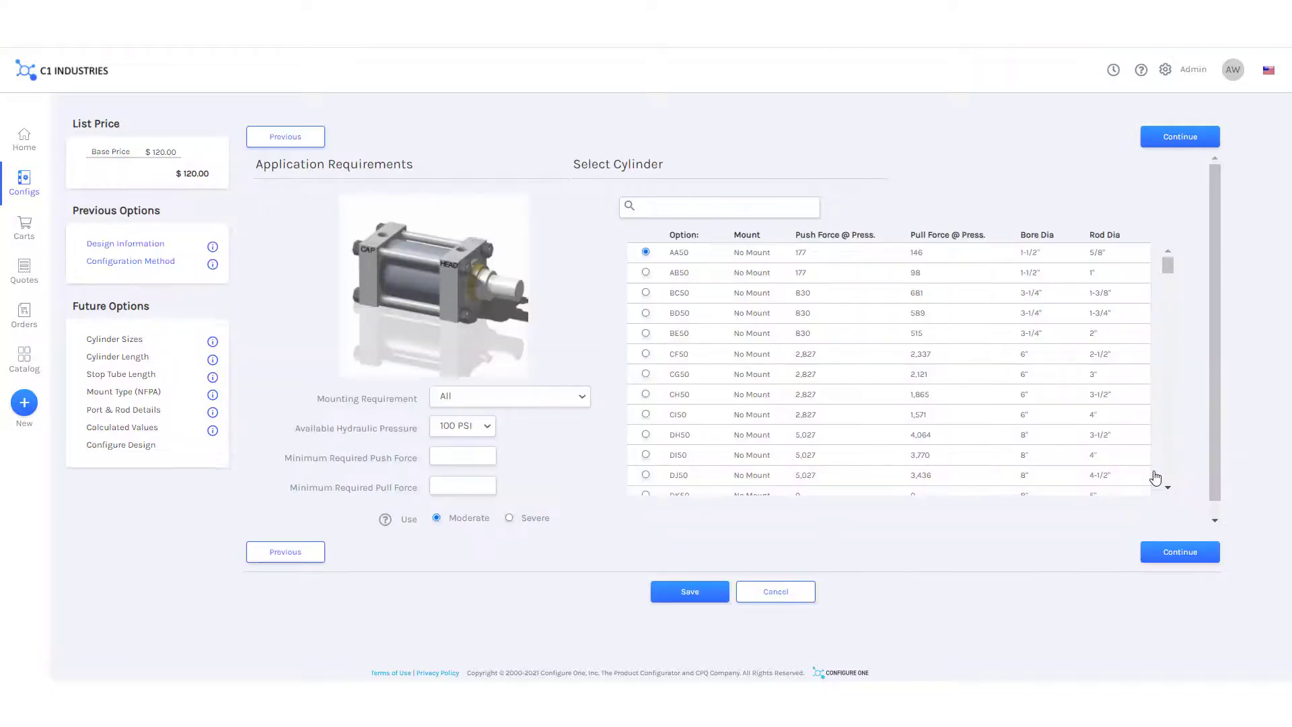
left_click(531, 399)
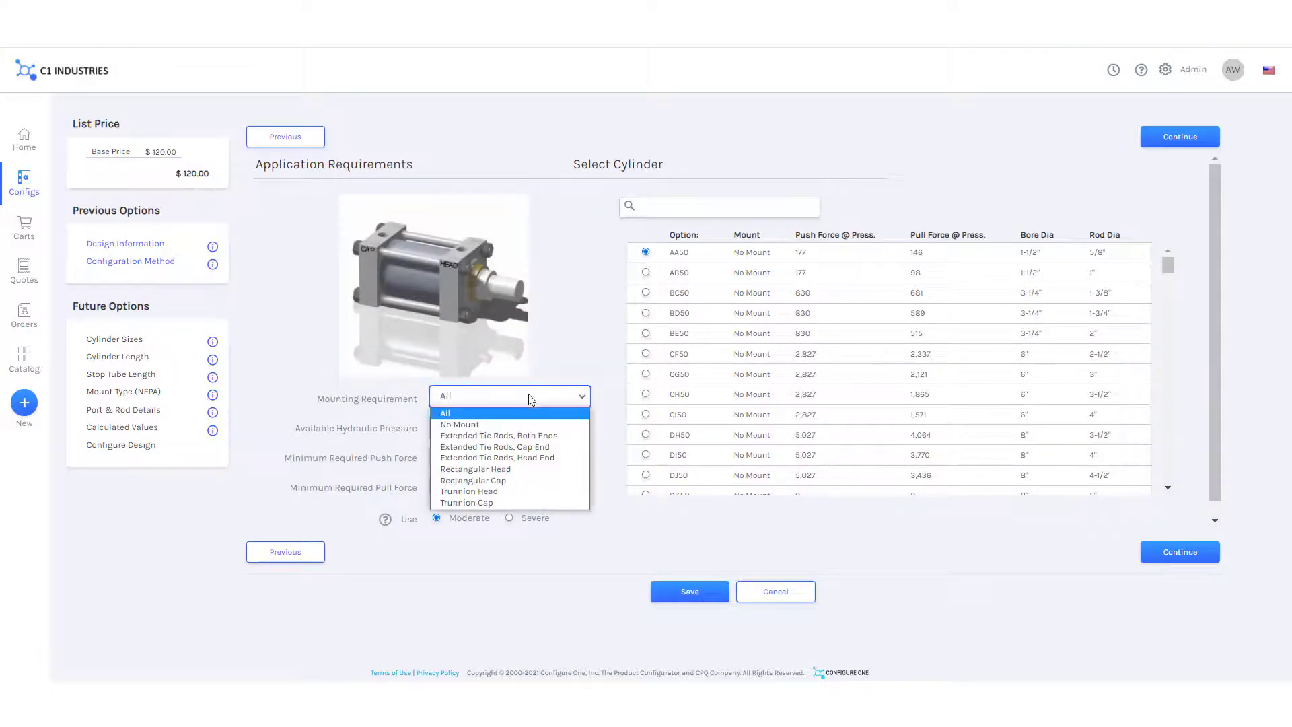
left_click(506, 493)
left_click(466, 430)
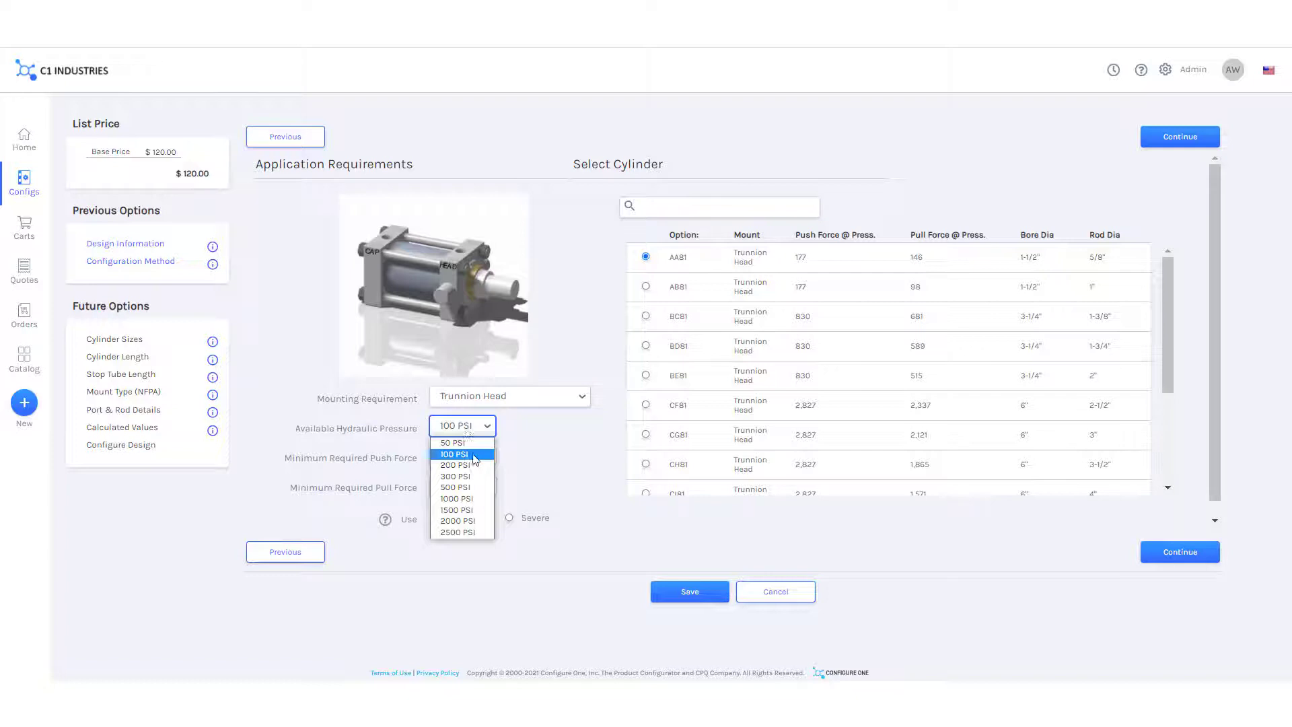
left_click(476, 476)
type("1")
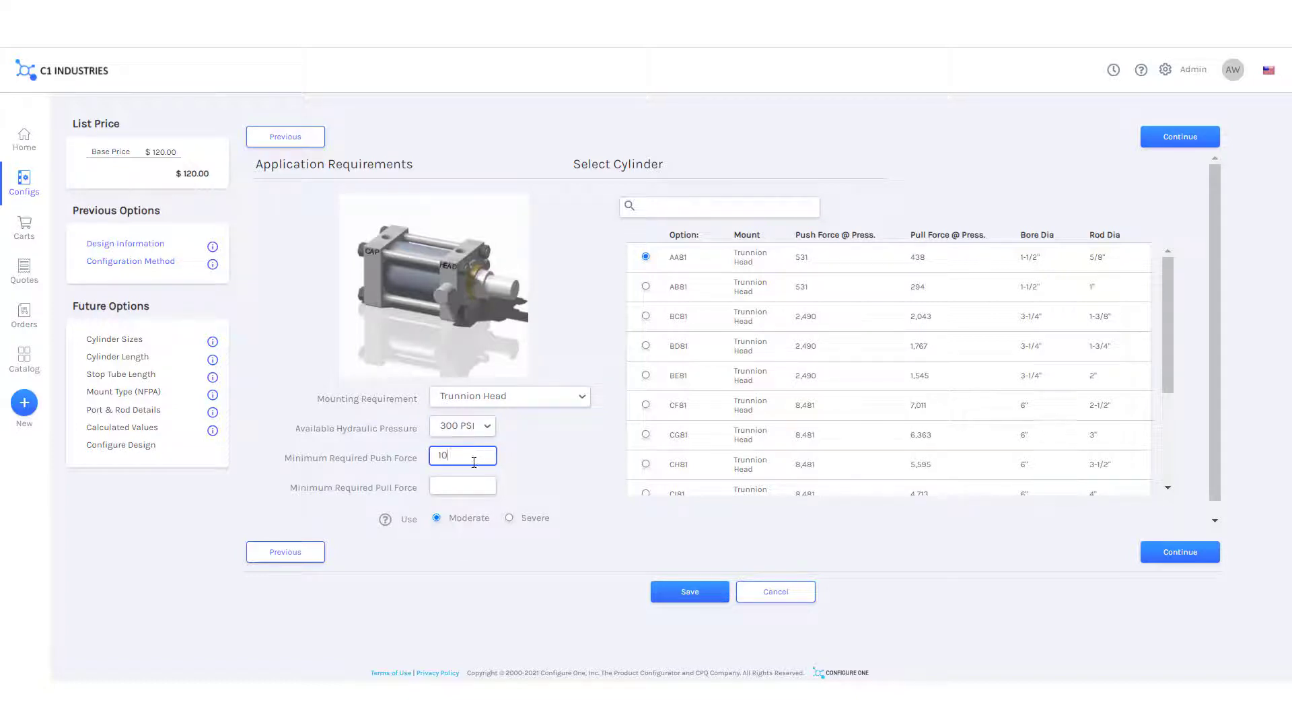
type("000")
key("Tab")
type("1")
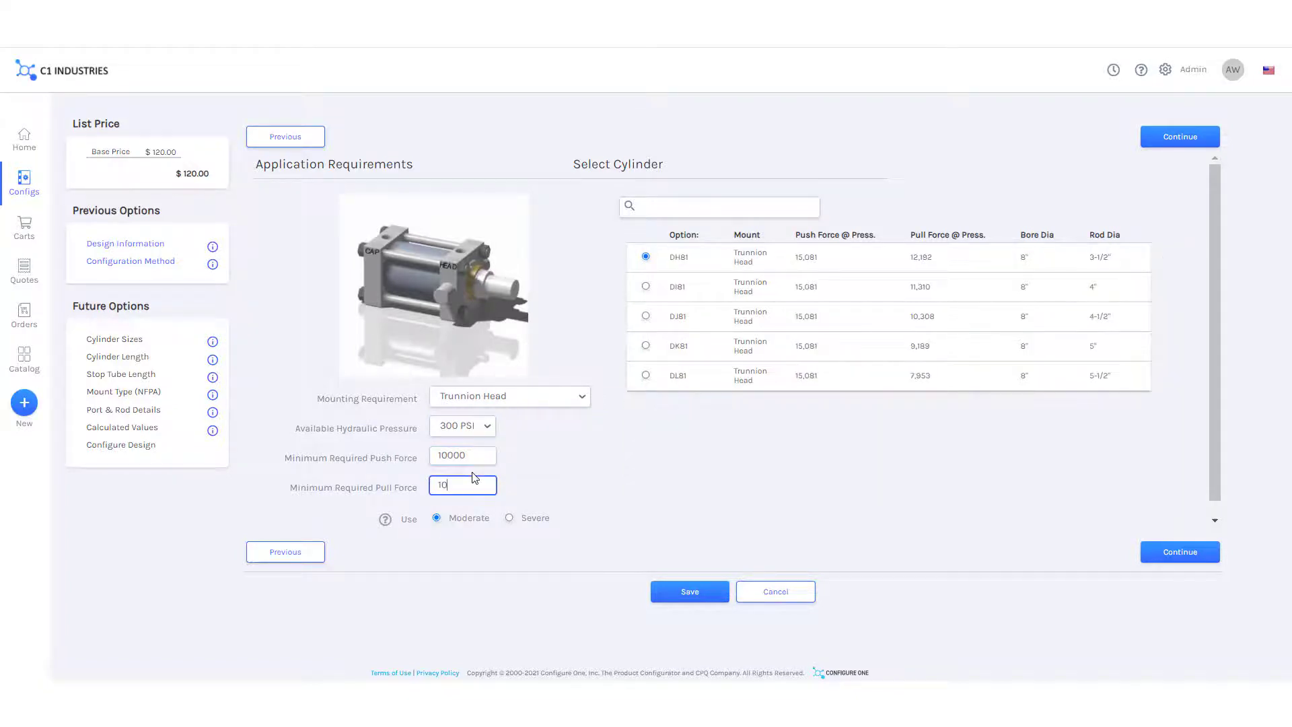
type("000")
key("Tab")
Raise available pressure to 500 PSI, select the CF81 cylinder and continue to sizes.
left_click(476, 429)
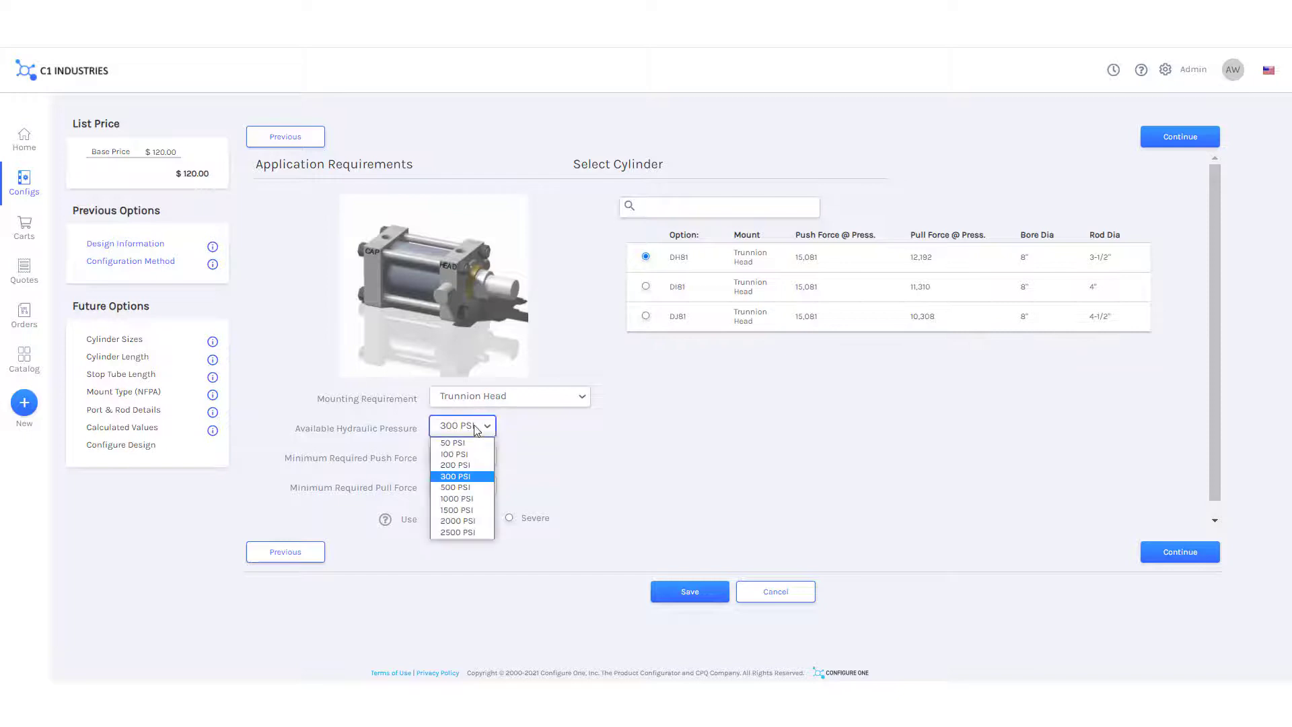
left_click(464, 488)
left_click(645, 258)
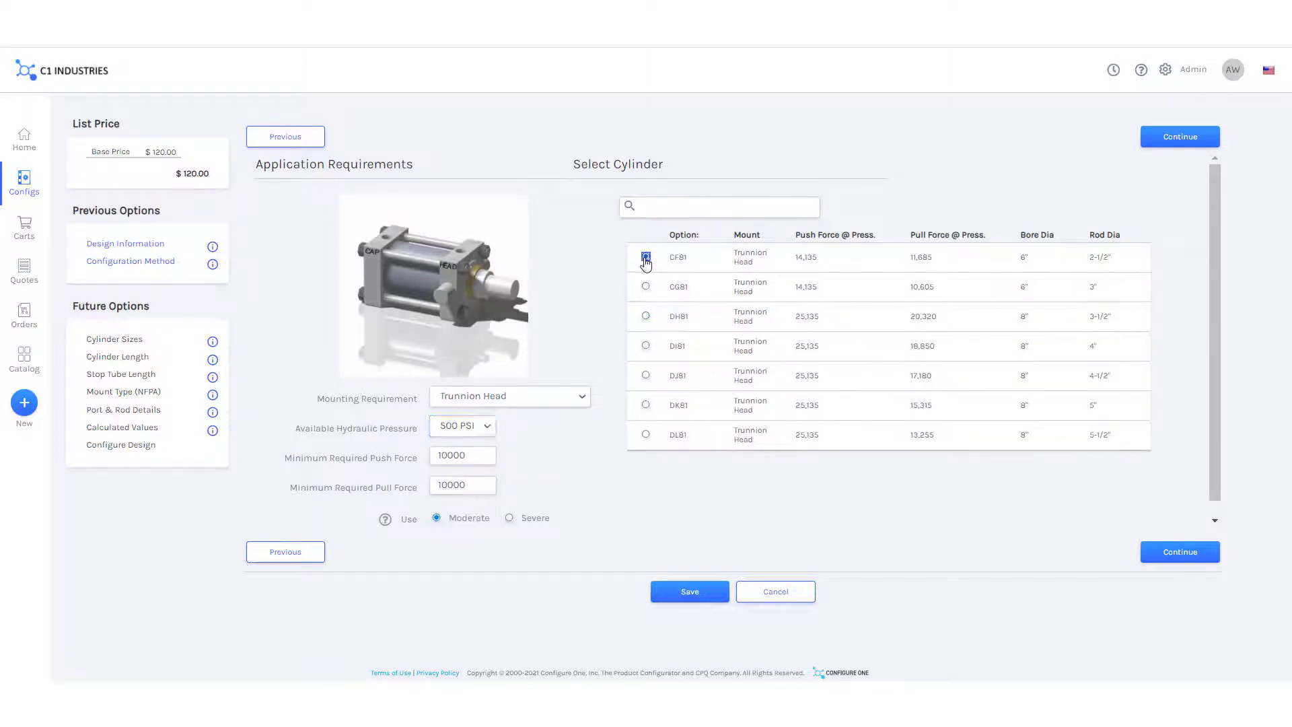
left_click(1186, 139)
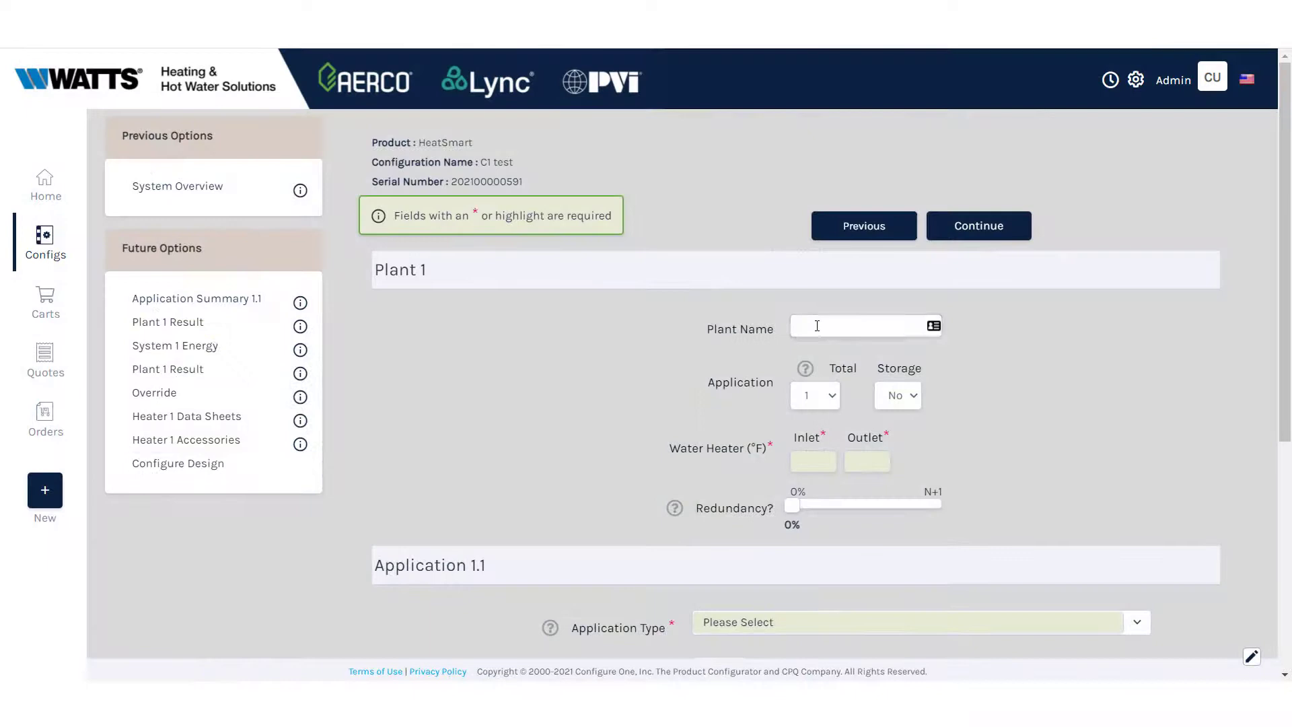
Enter plant name Test, inlet 55 °F, outlet 125 °F and 30% redundancy.
left_click(817, 326)
left_click(817, 462)
type("55")
key("Tab")
type("125")
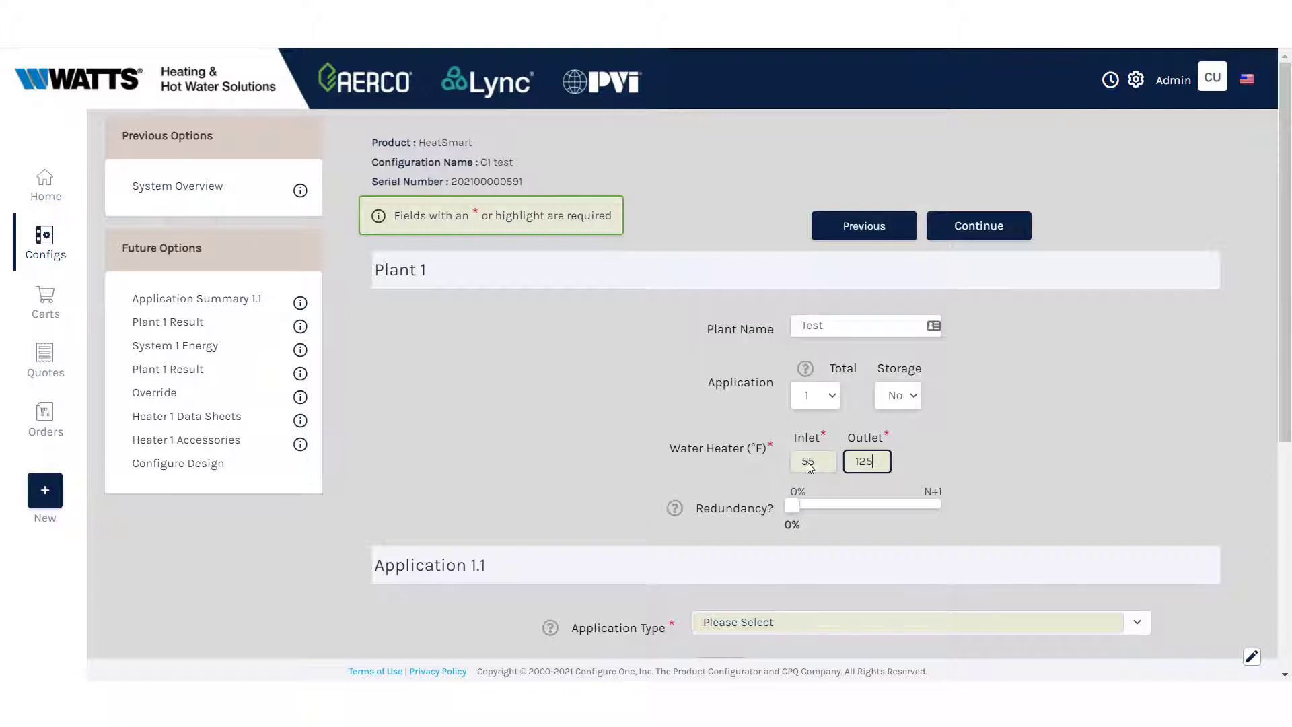
left_click(793, 506)
key("Right")
key("Right")
key("Right")
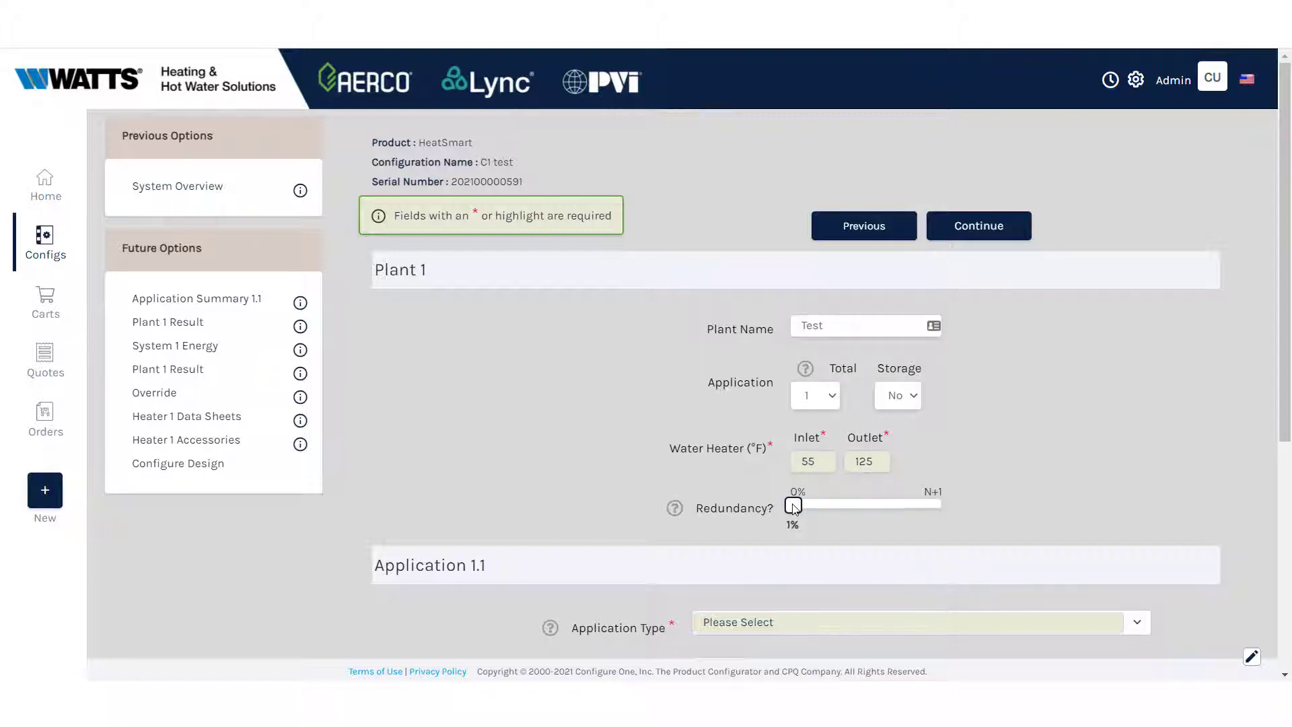
key("Right")
key("Right")
key("Right")
key("Right")
key("Right")
key("Right")
key("Right")
key("Right")
key("Right")
key("Right")
key("Right")
key("Right")
key("Right")
key("Right")
key("Right")
key("Right")
Choose the Commercial Kitchen - Full Service Restaurants application type with 1 custom flow fixture.
scroll(793, 503, "down", 2)
scroll(786, 471, "down", 1)
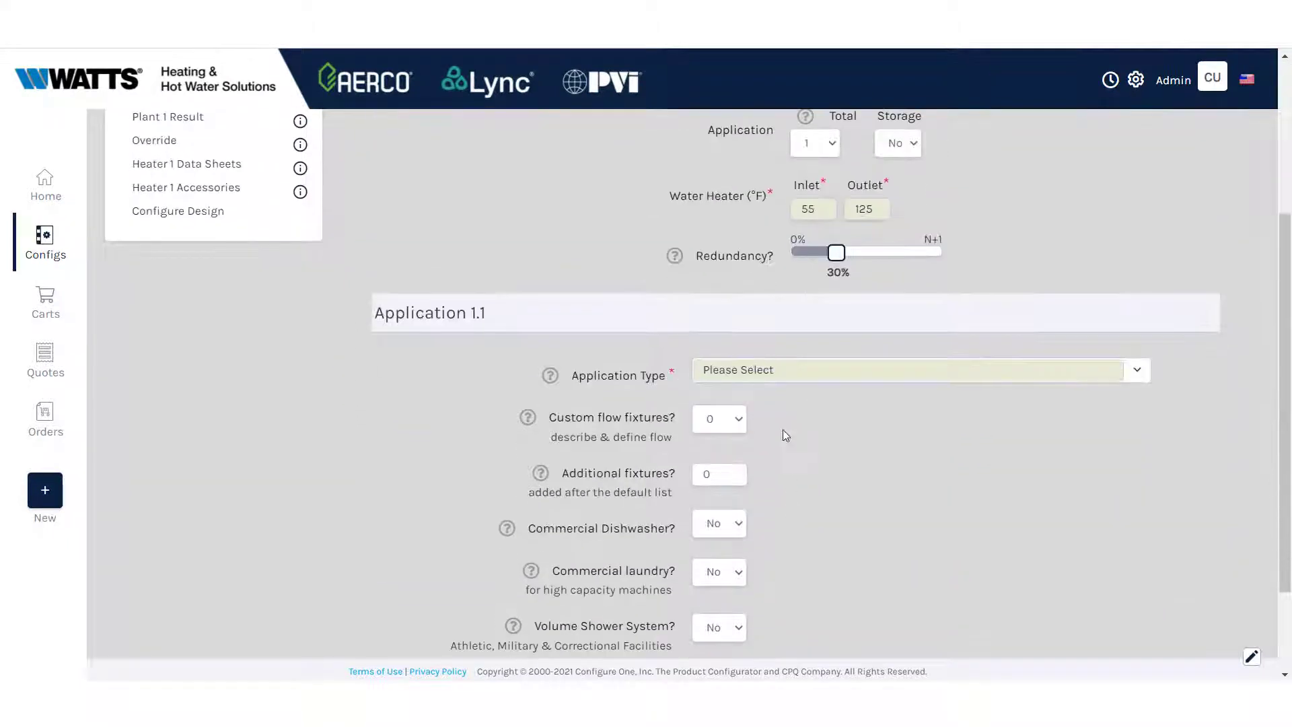
left_click(770, 362)
type("rest")
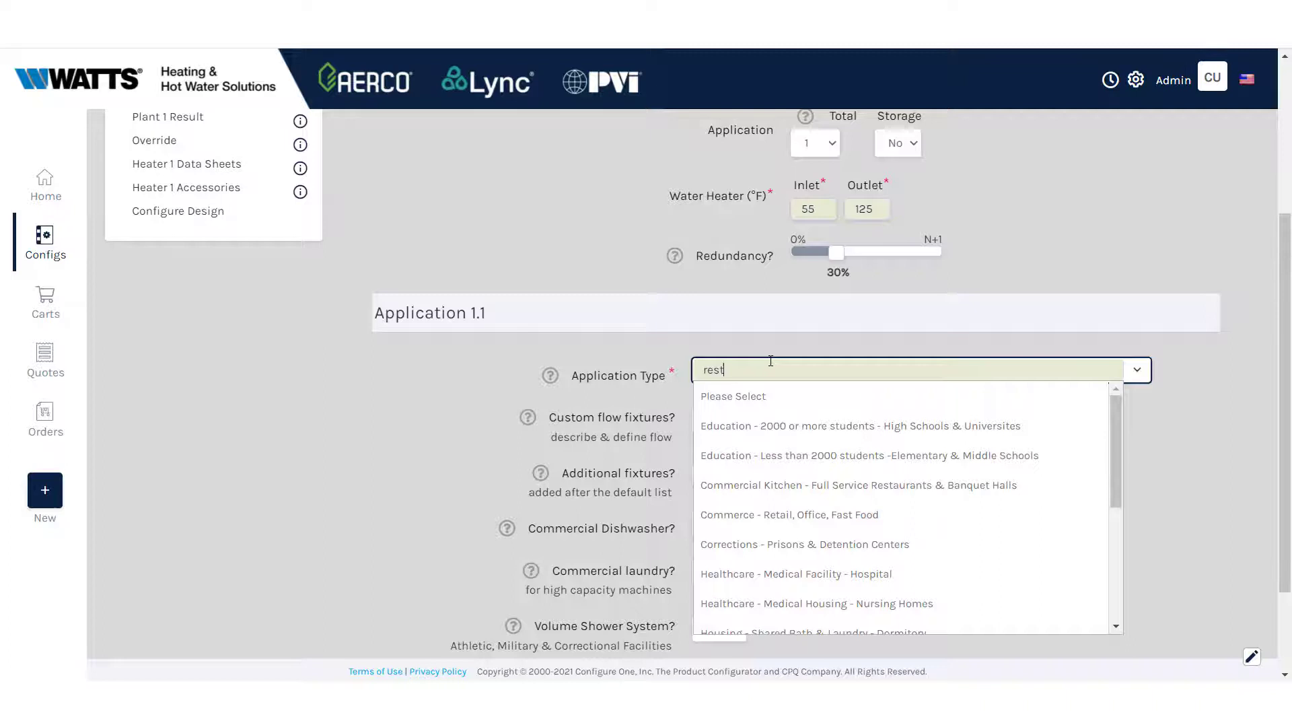
left_click(792, 395)
scroll(679, 364, "down", 1)
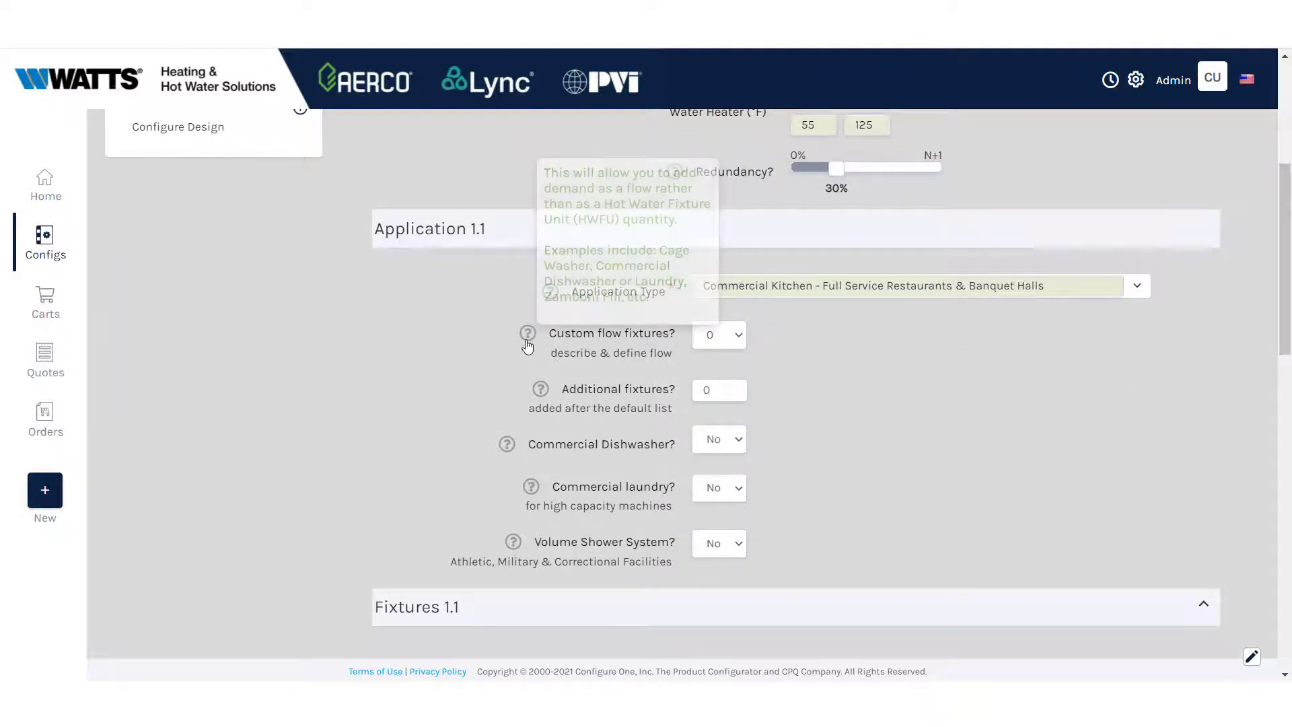
mouse_move(539, 389)
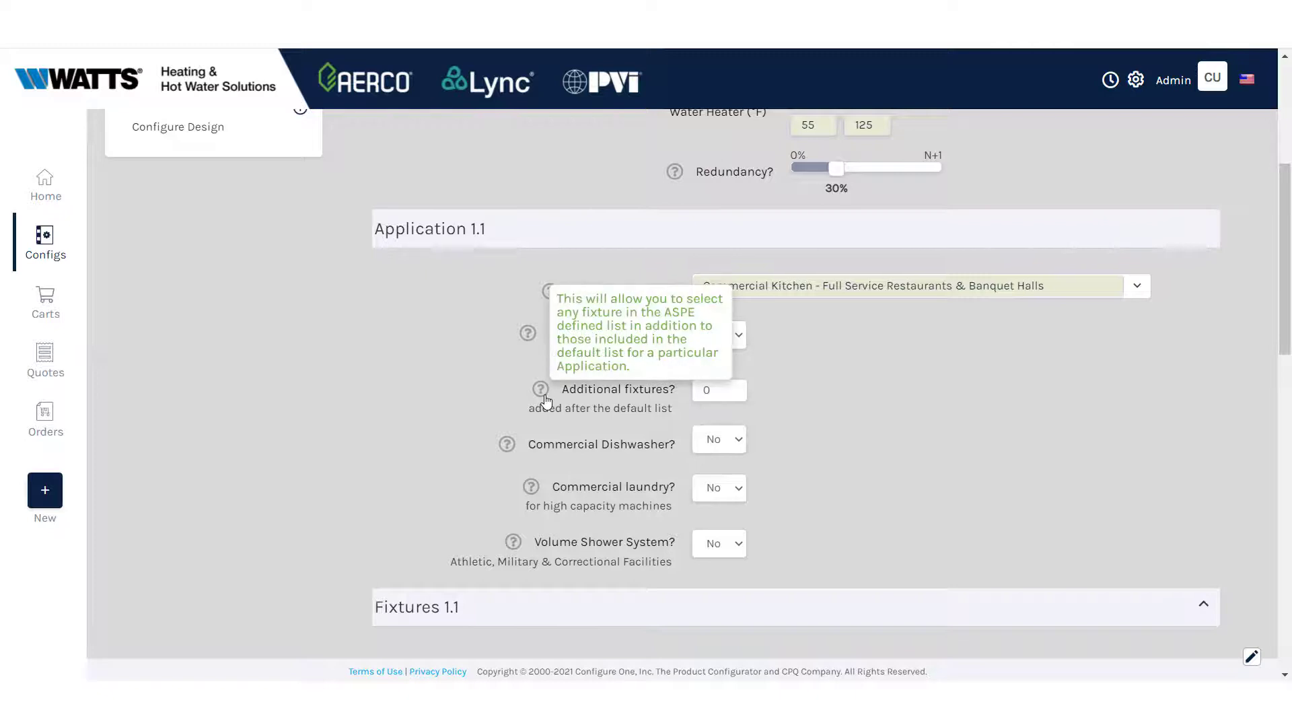
mouse_move(527, 333)
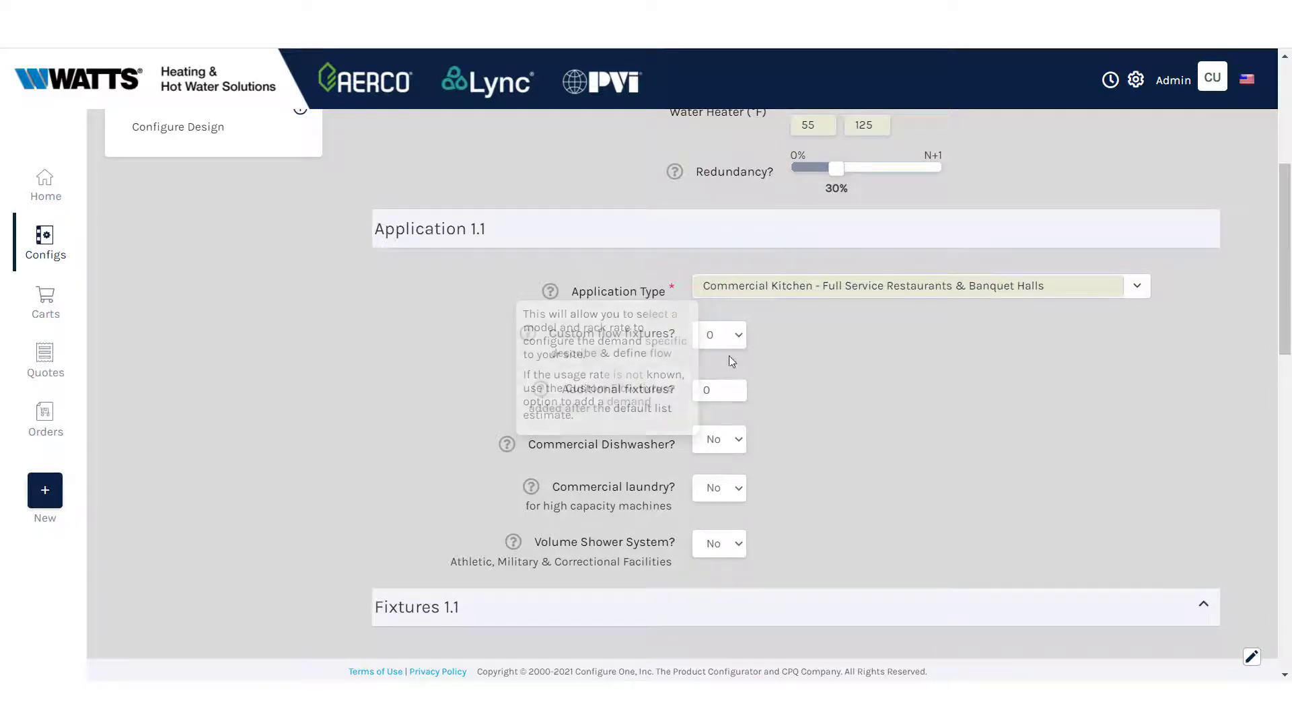
left_click(734, 340)
left_click(734, 372)
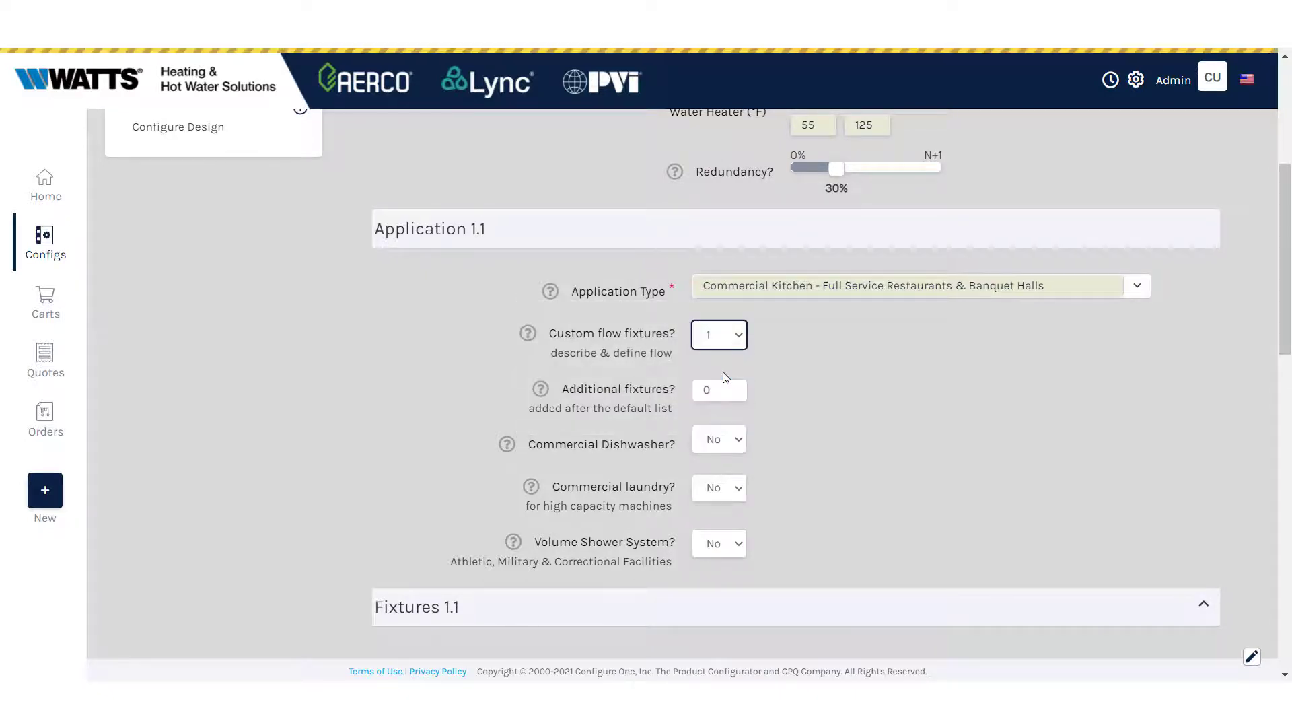
scroll(805, 400, "down", 5)
Describe the custom fixture as 'Hose for washdown' with a 6 gpm flow.
triple_click(788, 322)
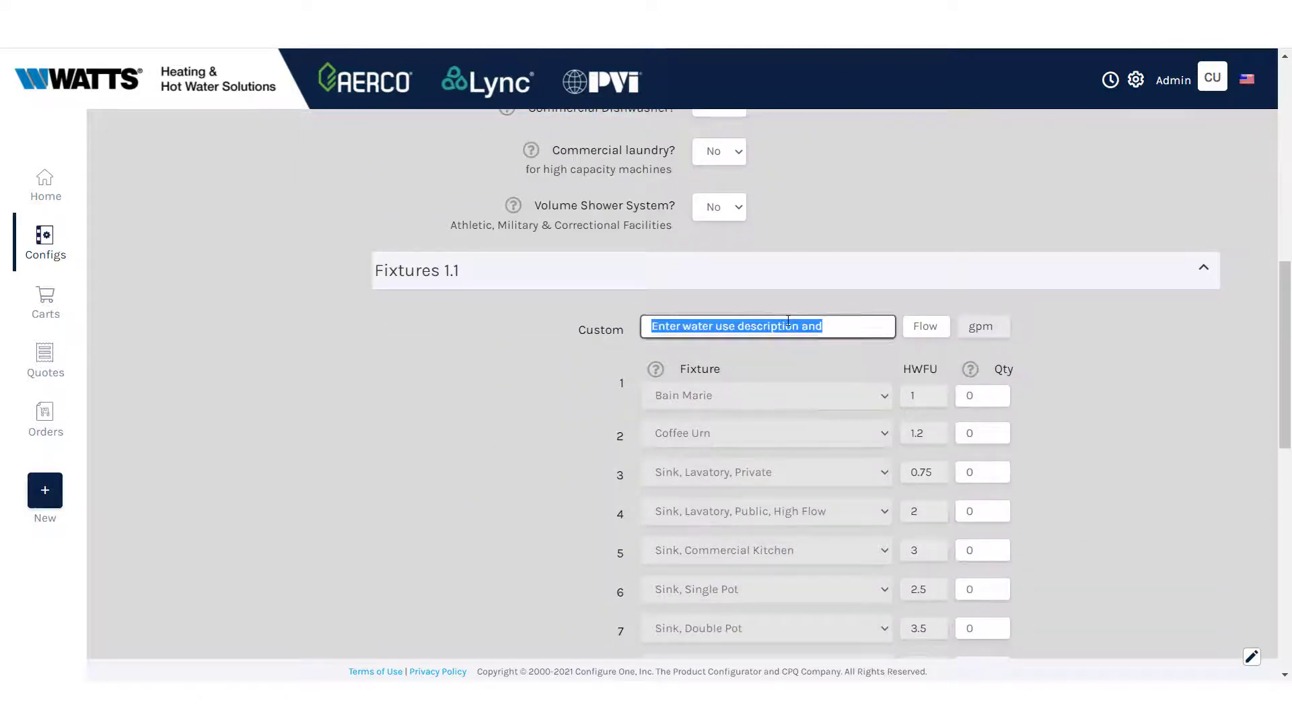
type("Hose for washd")
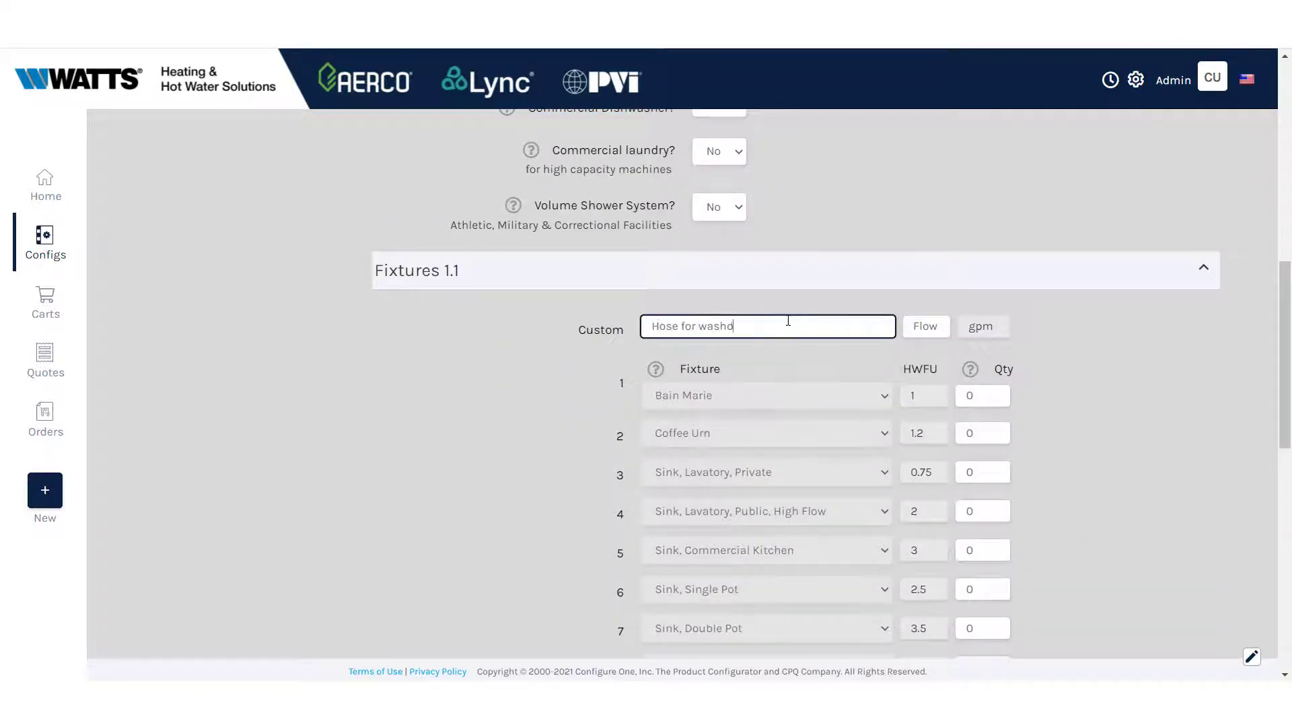
type("own")
left_click(927, 327)
type("6")
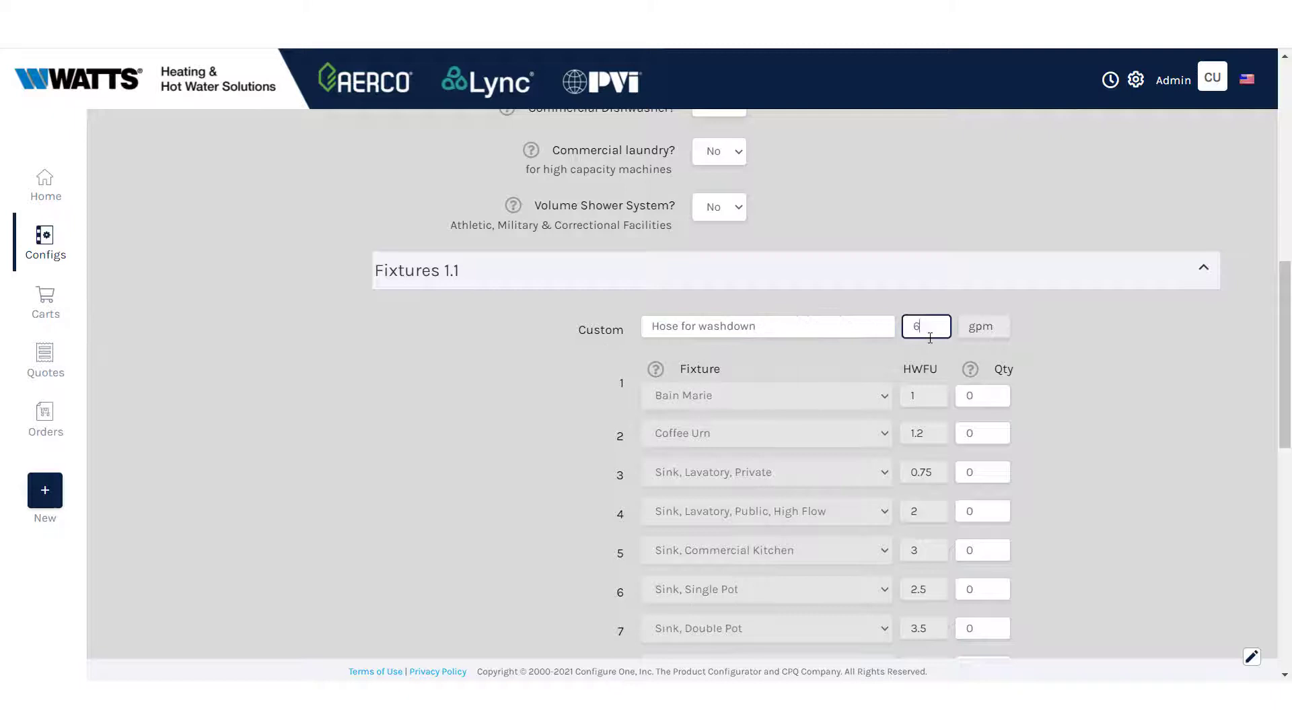
key("Tab")
Fill in standard fixture quantities 6, 5, 2, 1, 1 and 1, giving 23.7 gpm standard demand.
scroll(1019, 358, "down", 1)
scroll(1017, 349, "down", 1)
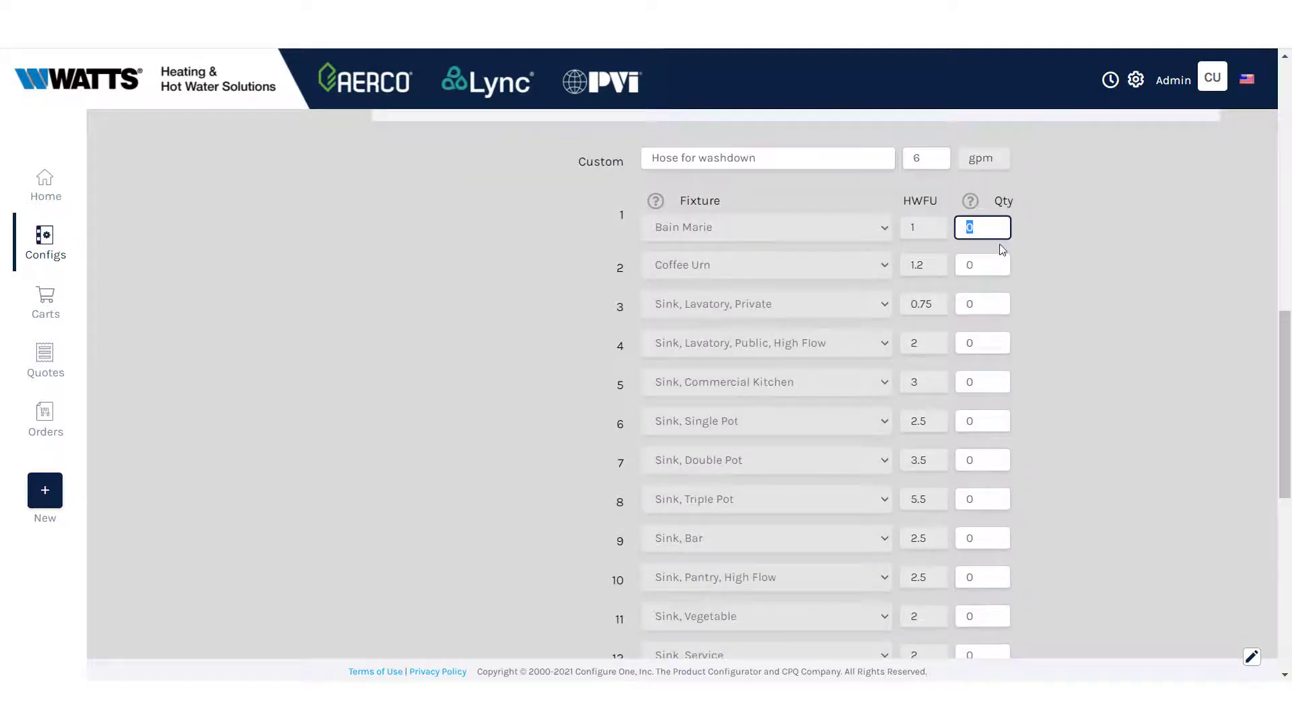
type("6")
key("Tab")
key("Tab")
key("Tab")
type("5")
key("Tab")
key("Tab")
key("Tab")
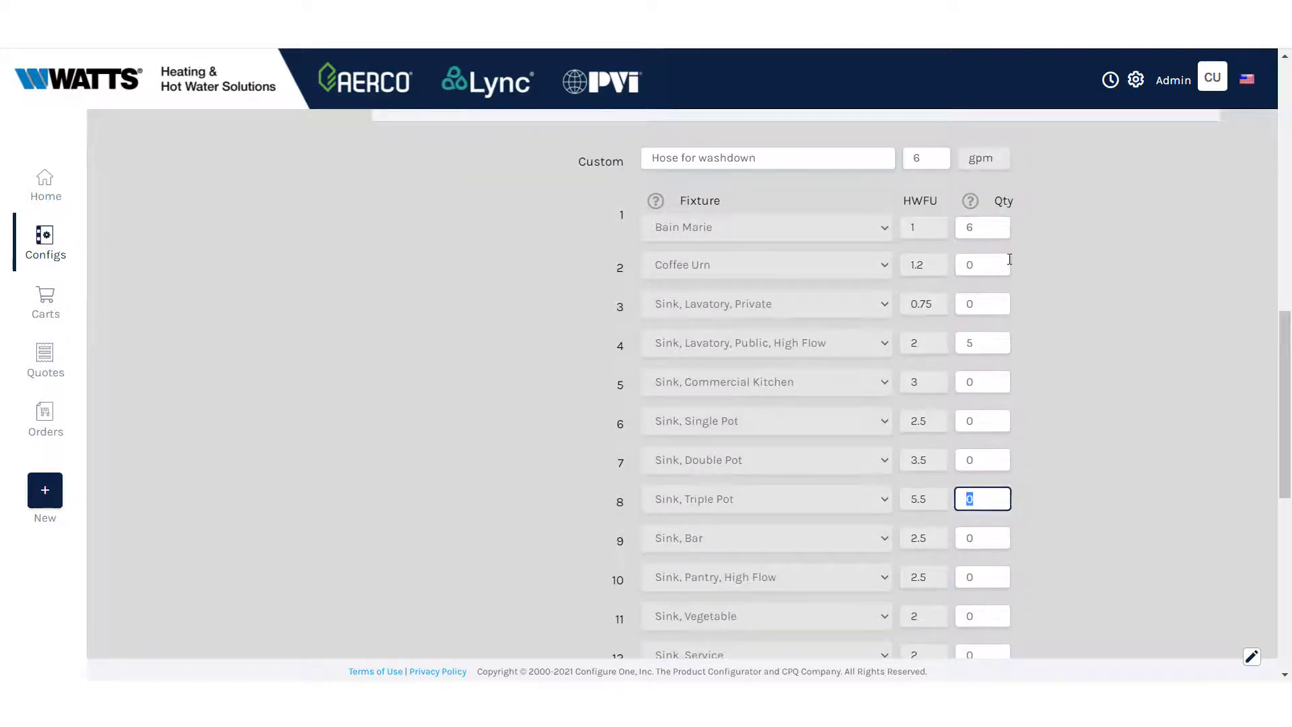
key("Tab")
key("Tab")
type("2")
key("Tab")
scroll(1086, 465, "down", 5)
key("Tab")
key("Tab")
key("Tab")
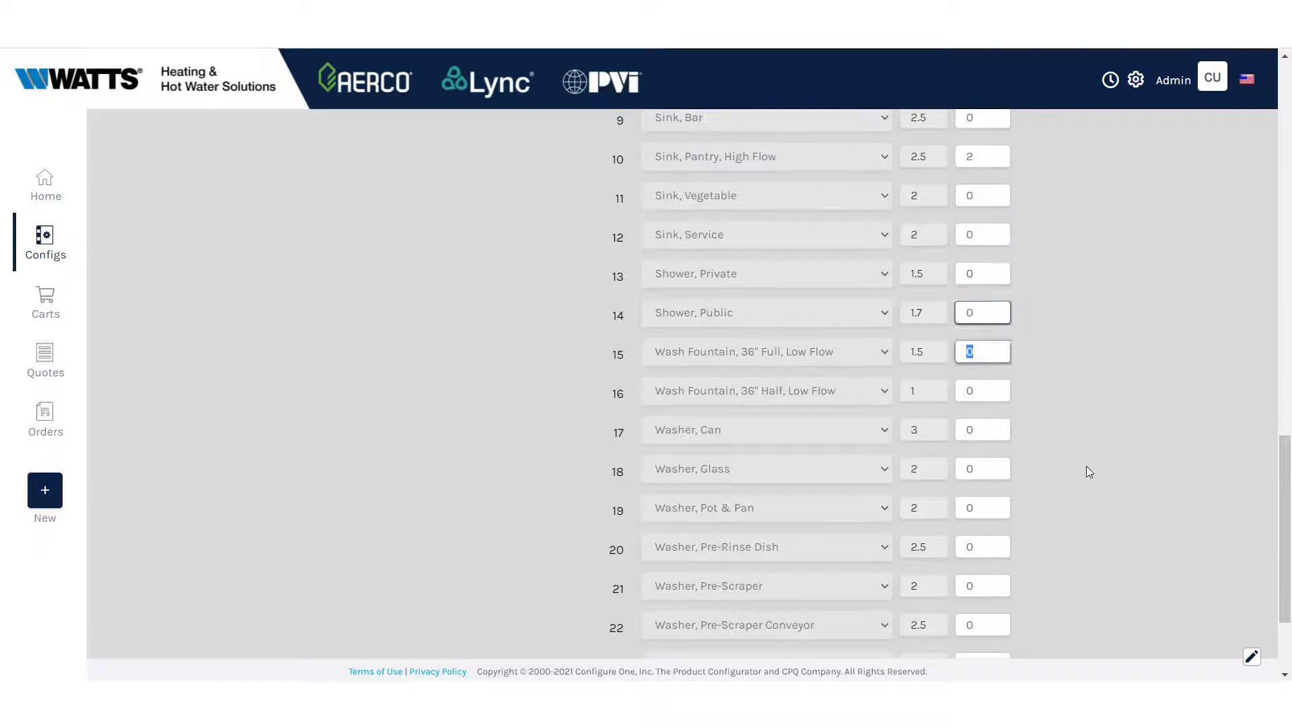
key("Tab")
key("Tab")
type("1")
key("Tab")
type("1\t1")
key("Tab")
scroll(1089, 471, "down", 2)
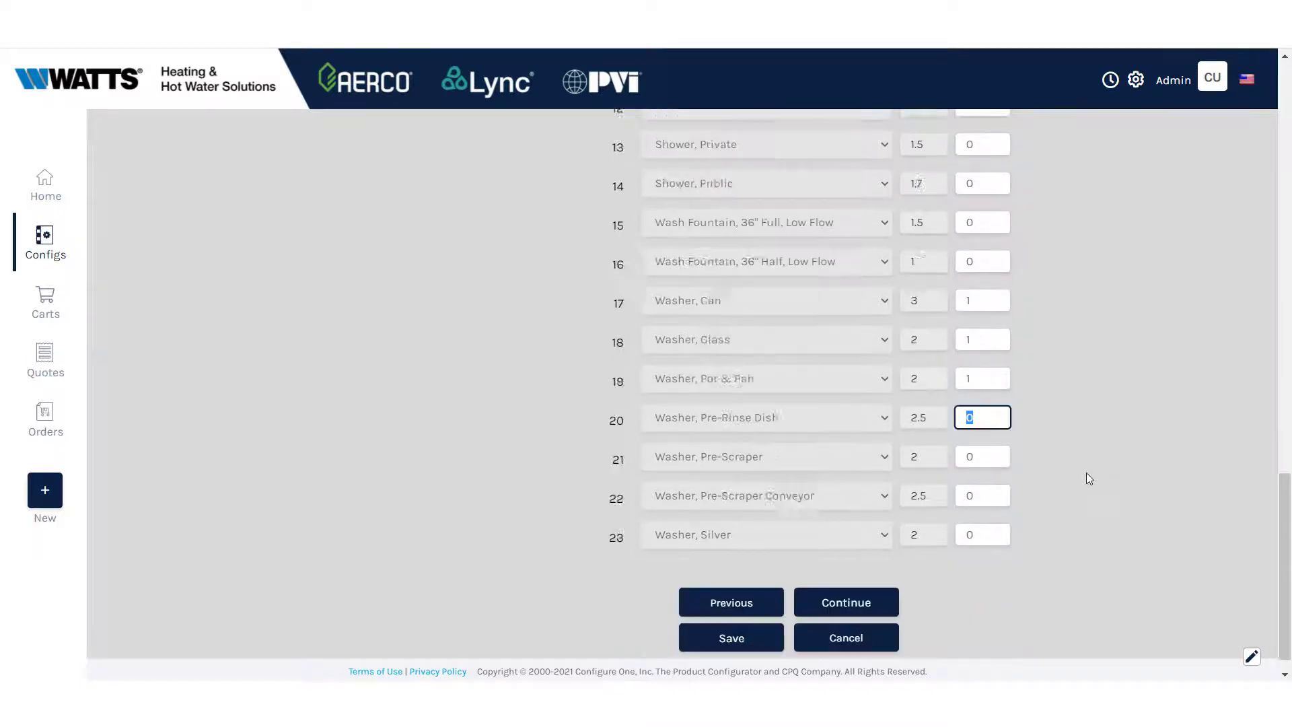
Set Plant 1's solution preference to Instantaneous and pick the Innovation 1060MBH Water Heater.
left_click(858, 579)
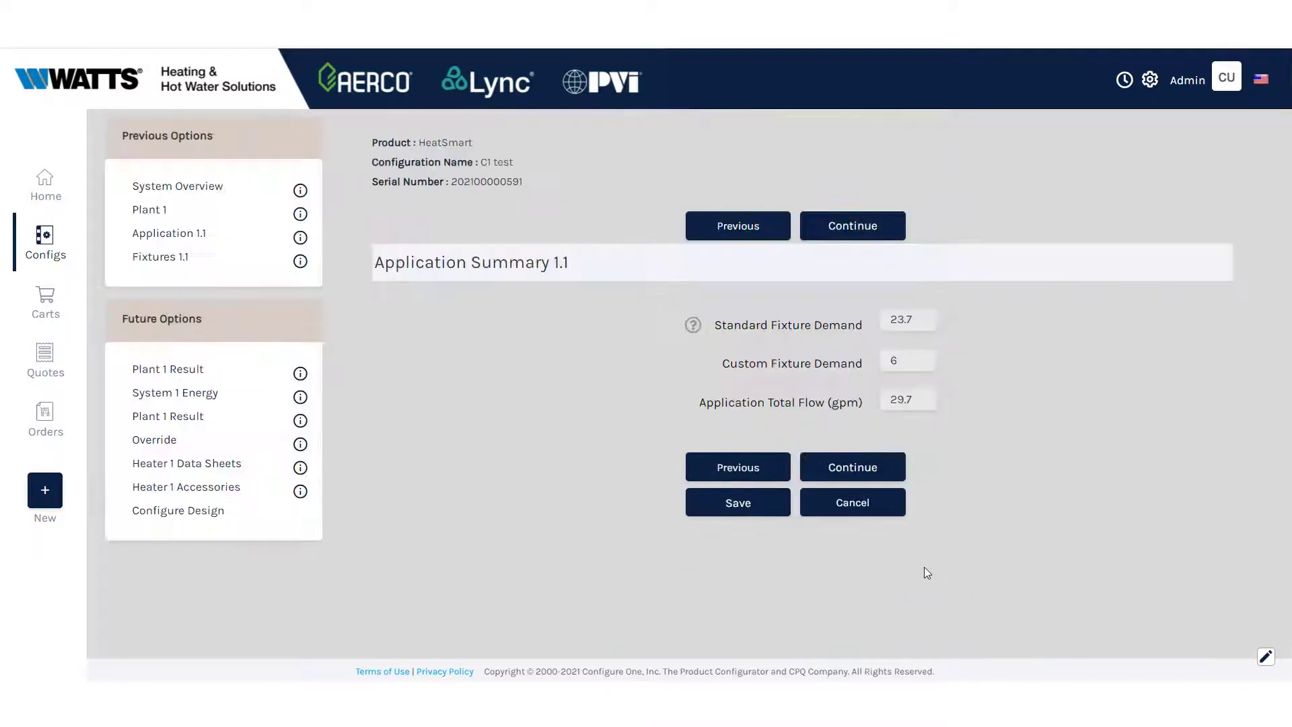
left_click(896, 479)
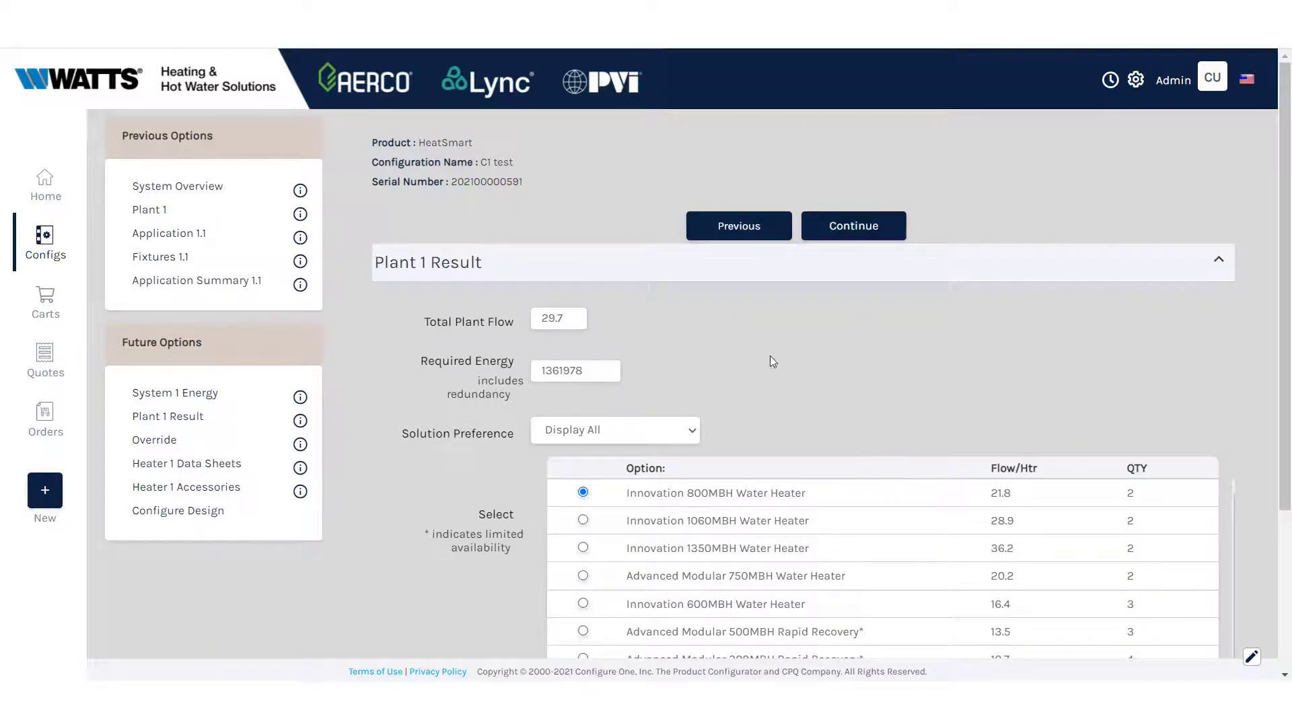
scroll(712, 338, "down", 1)
left_click(648, 349)
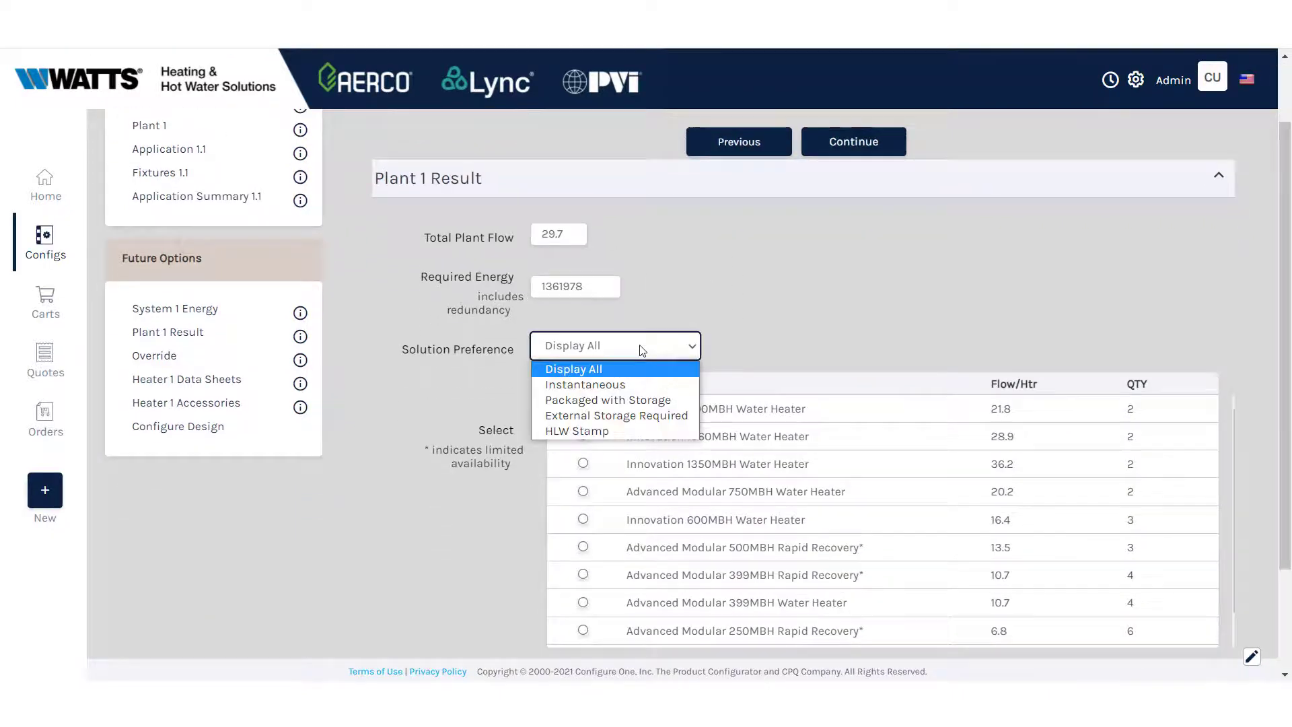
left_click(622, 387)
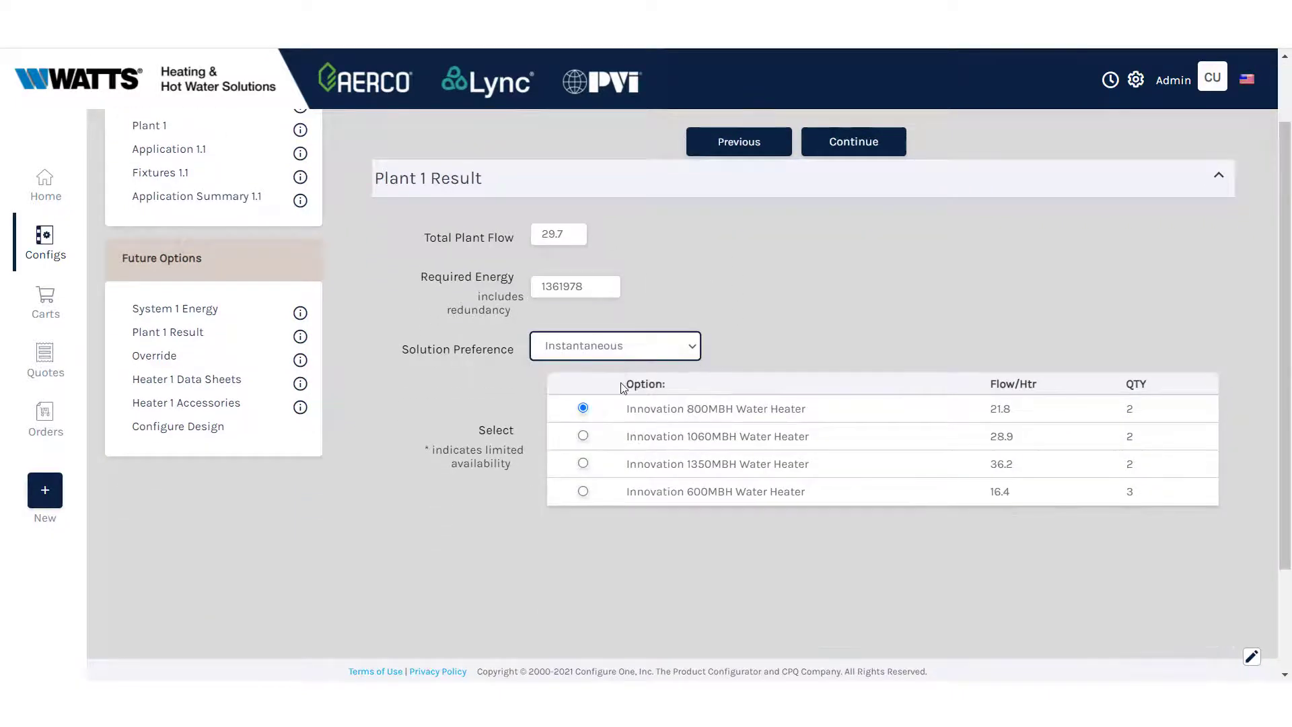
left_click(583, 437)
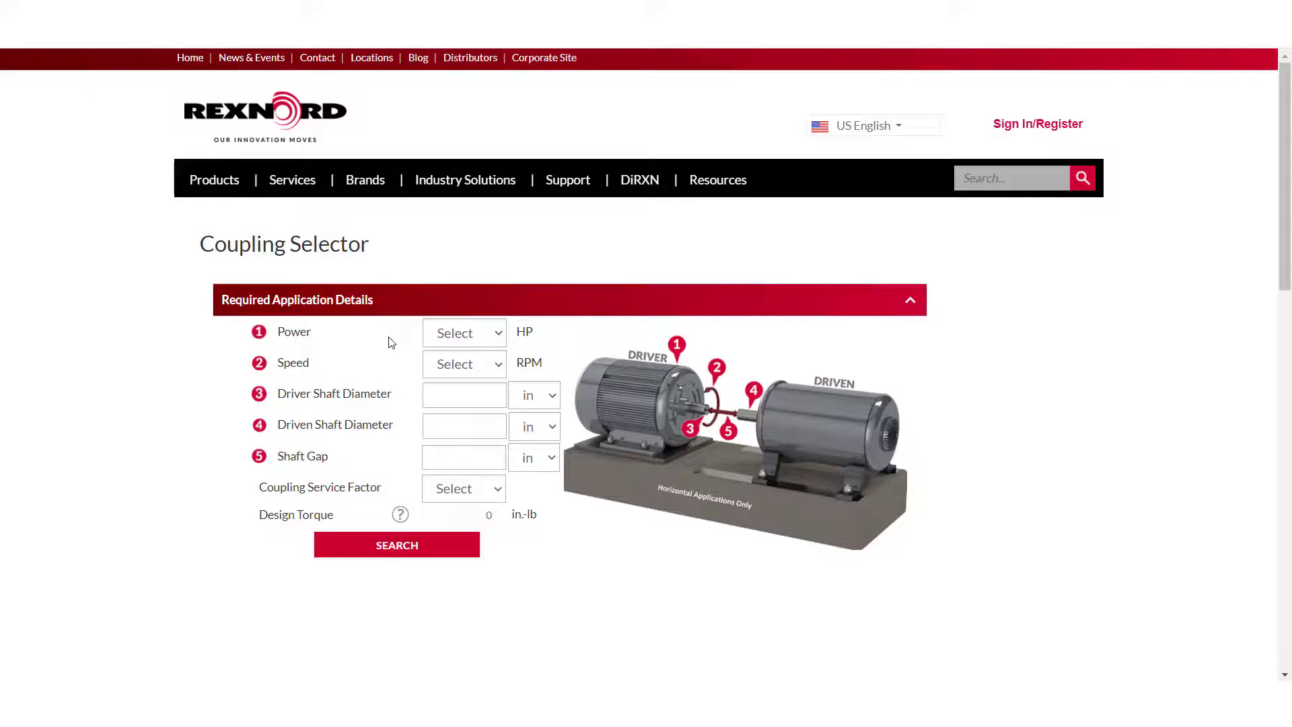
Set the coupling power rating to 25 HP and the speed to 1800 RPM.
left_click(465, 340)
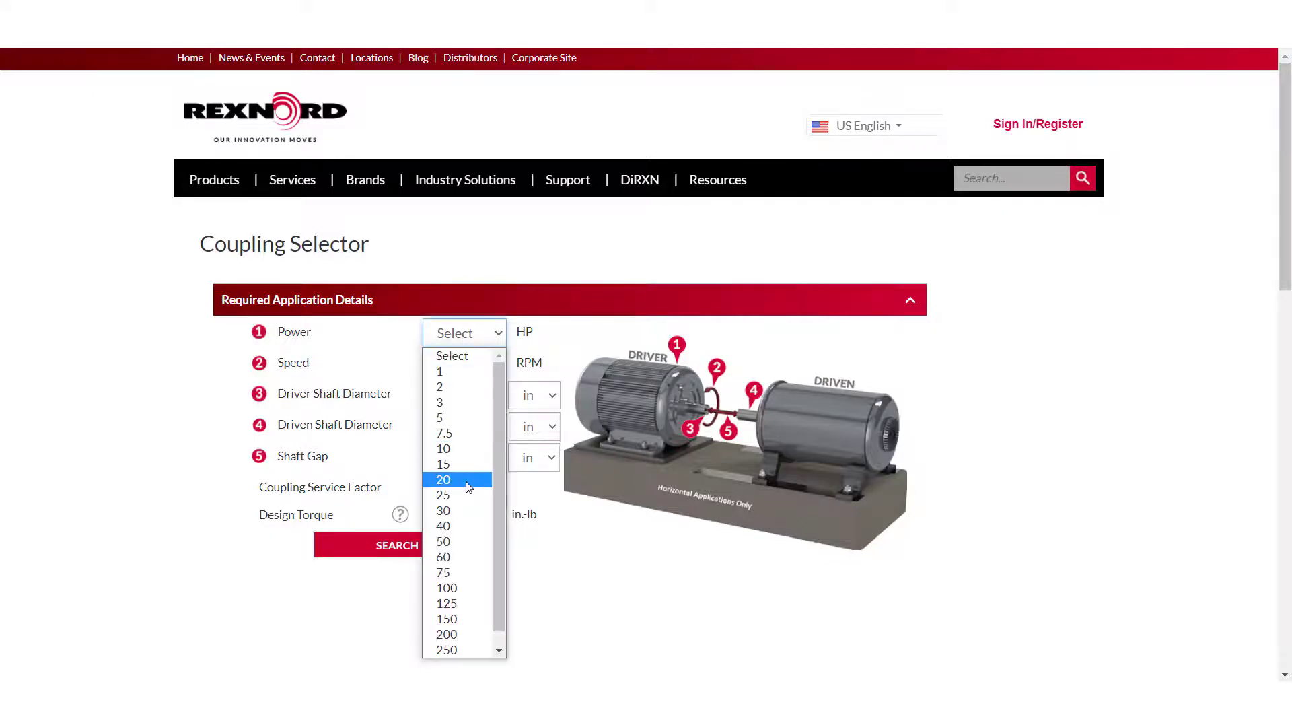
left_click(445, 495)
left_click(443, 364)
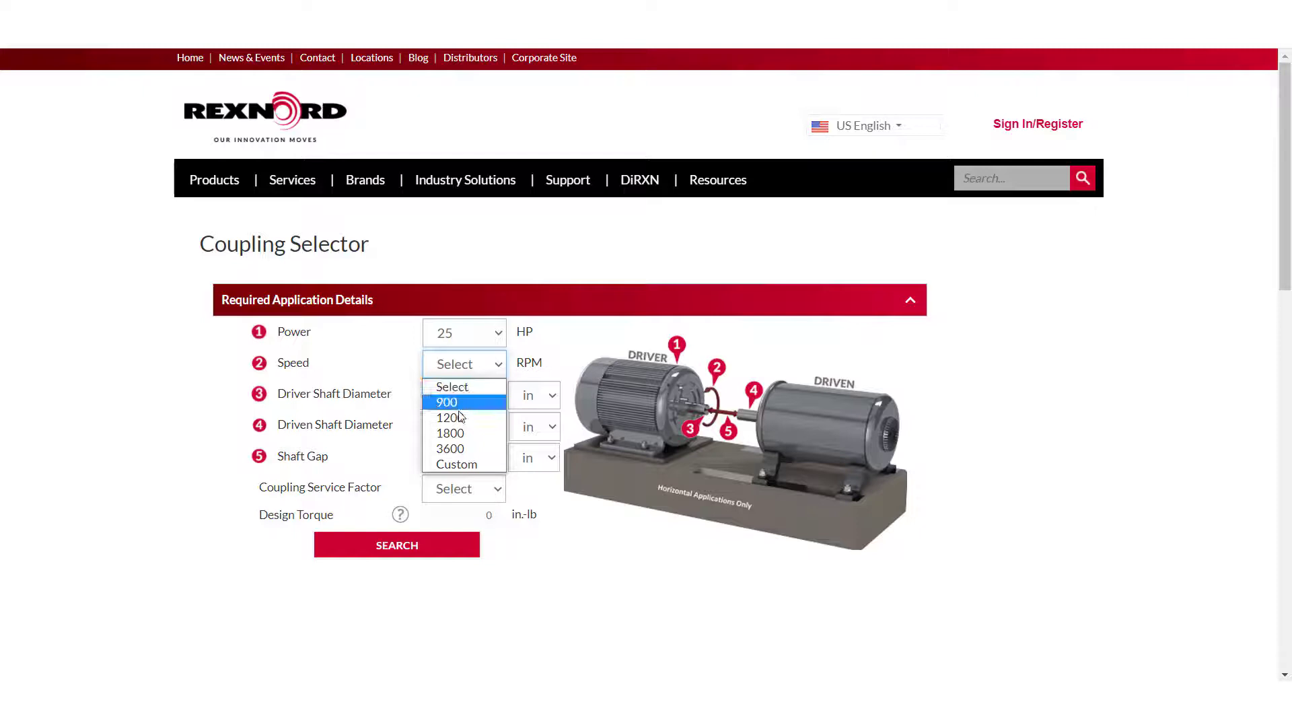
left_click(460, 433)
Enter 1 in and 2 in shafts, a 2 in gap, service factor 1.0, and search.
left_click(454, 389)
type("1")
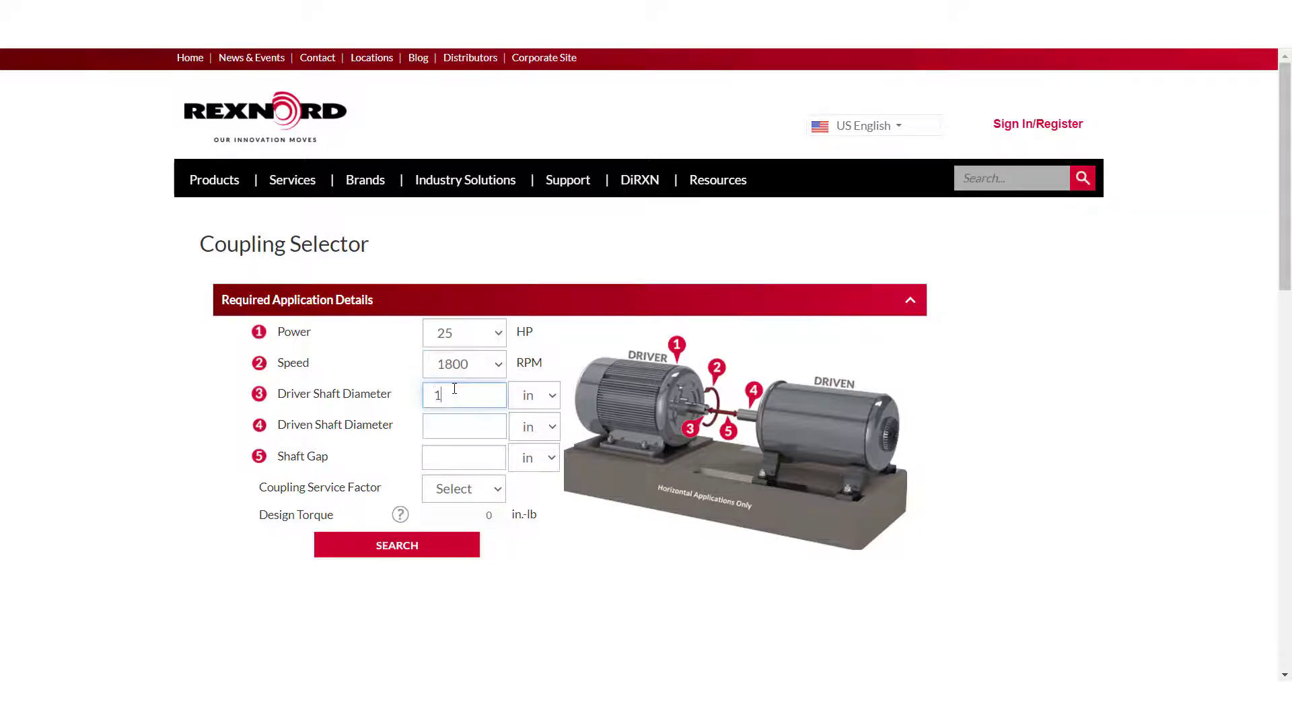
key("Tab")
type("2")
key("Tab")
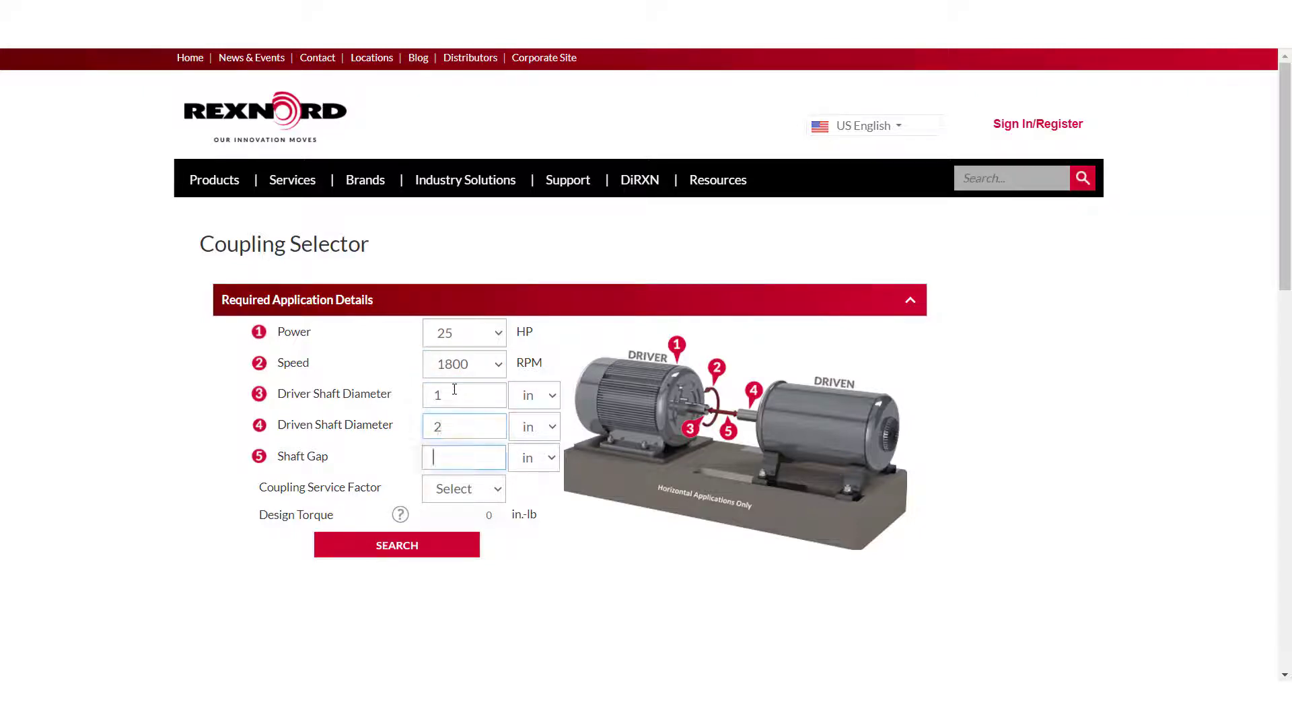
type("2")
key("Tab")
left_click(463, 495)
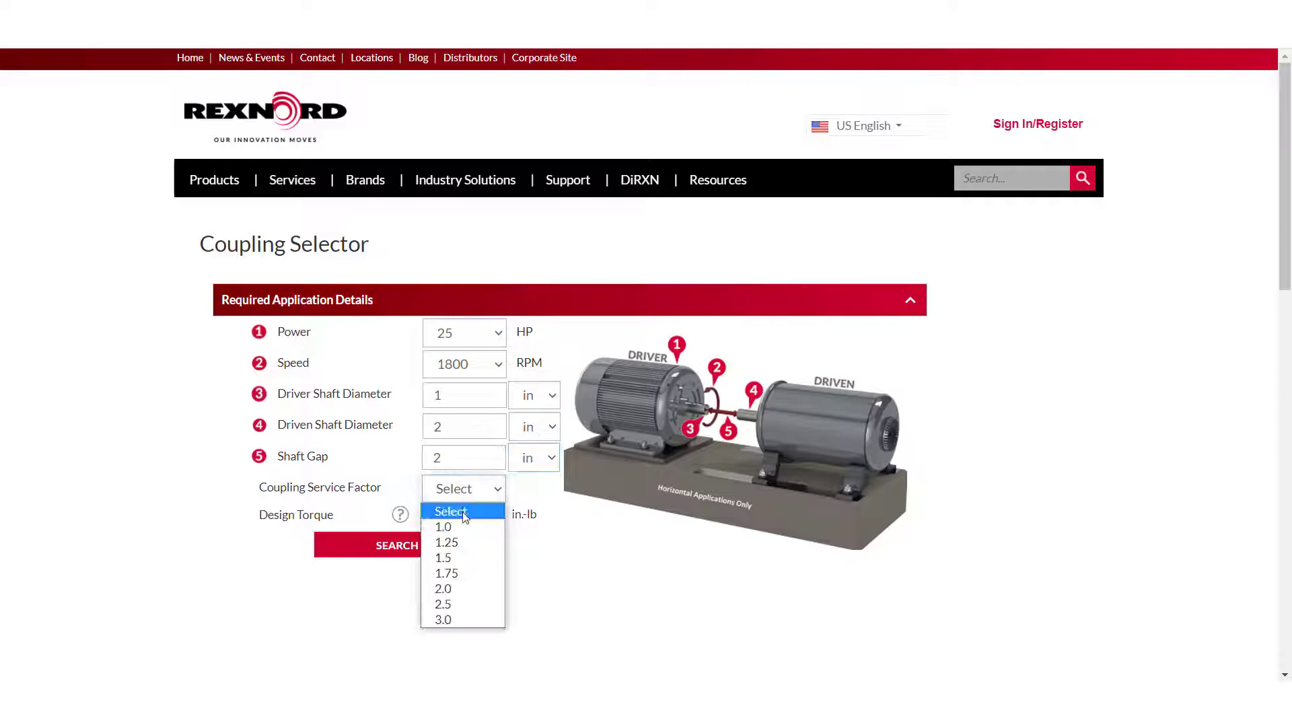
left_click(462, 526)
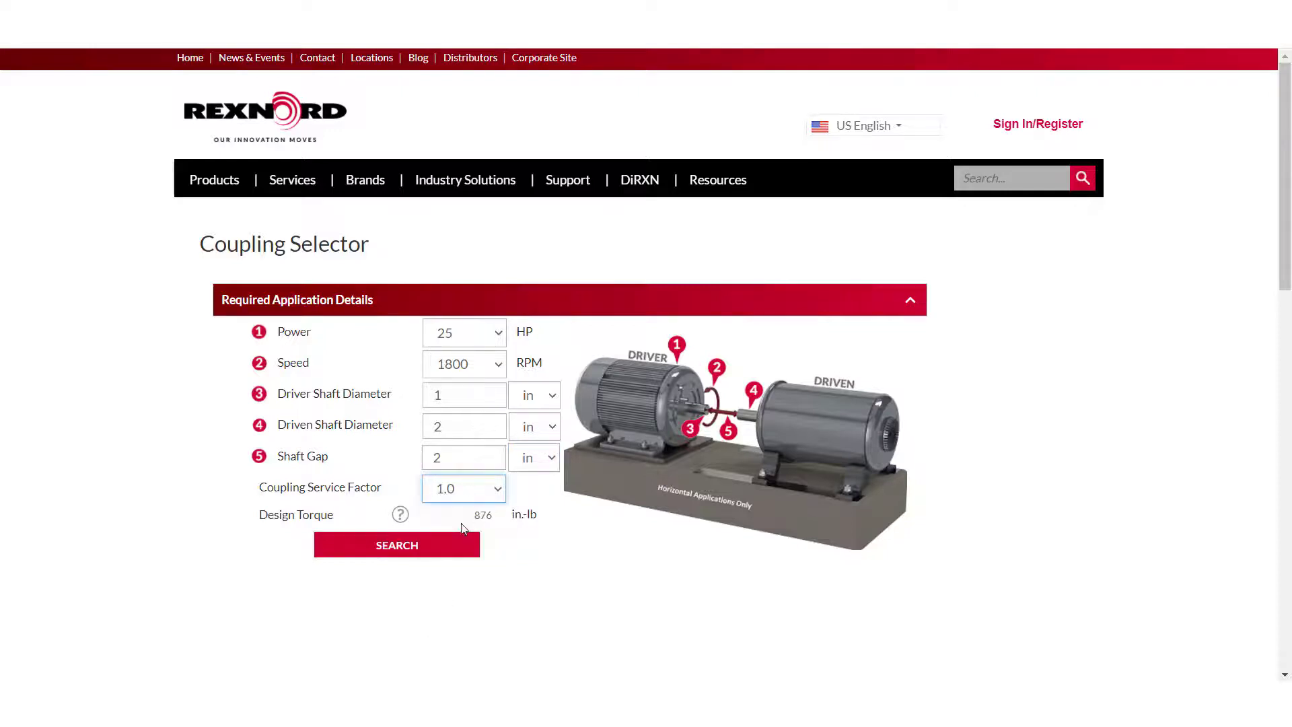
left_click(437, 556)
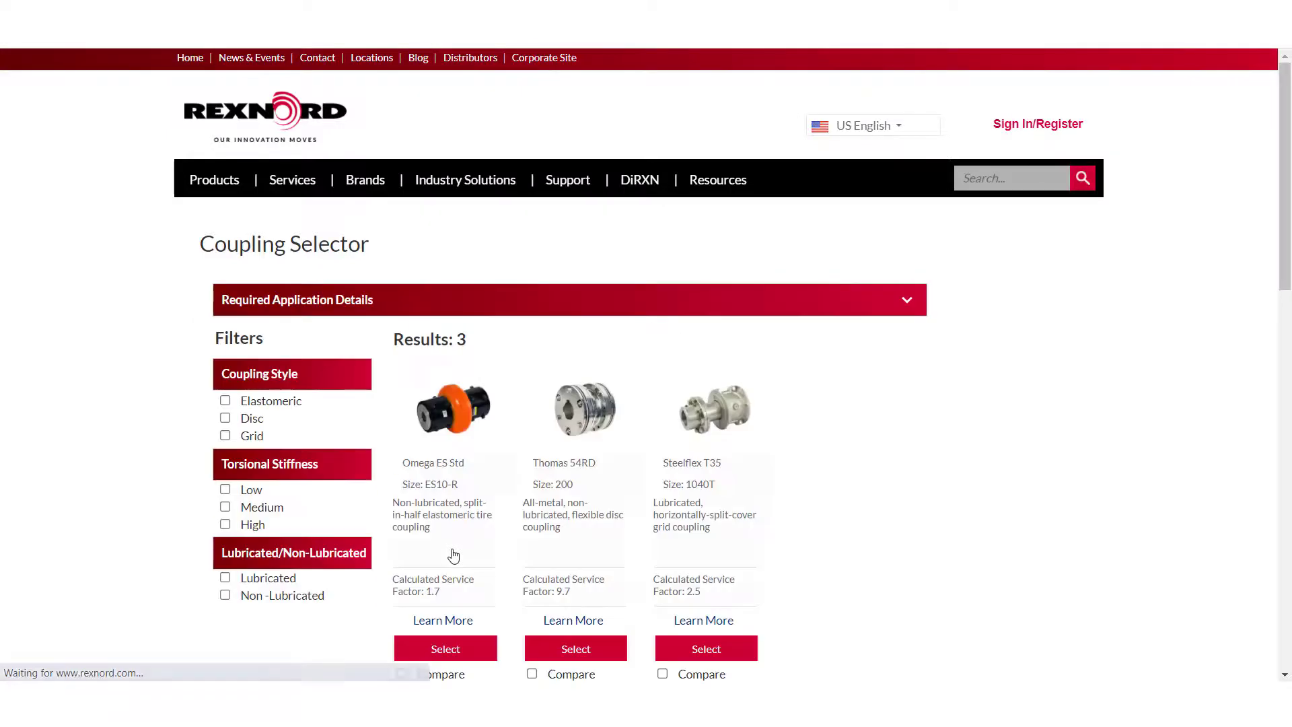
Select the Omega ES Std coupling and give its driver hub a Rectangular key.
scroll(453, 555, "down", 1)
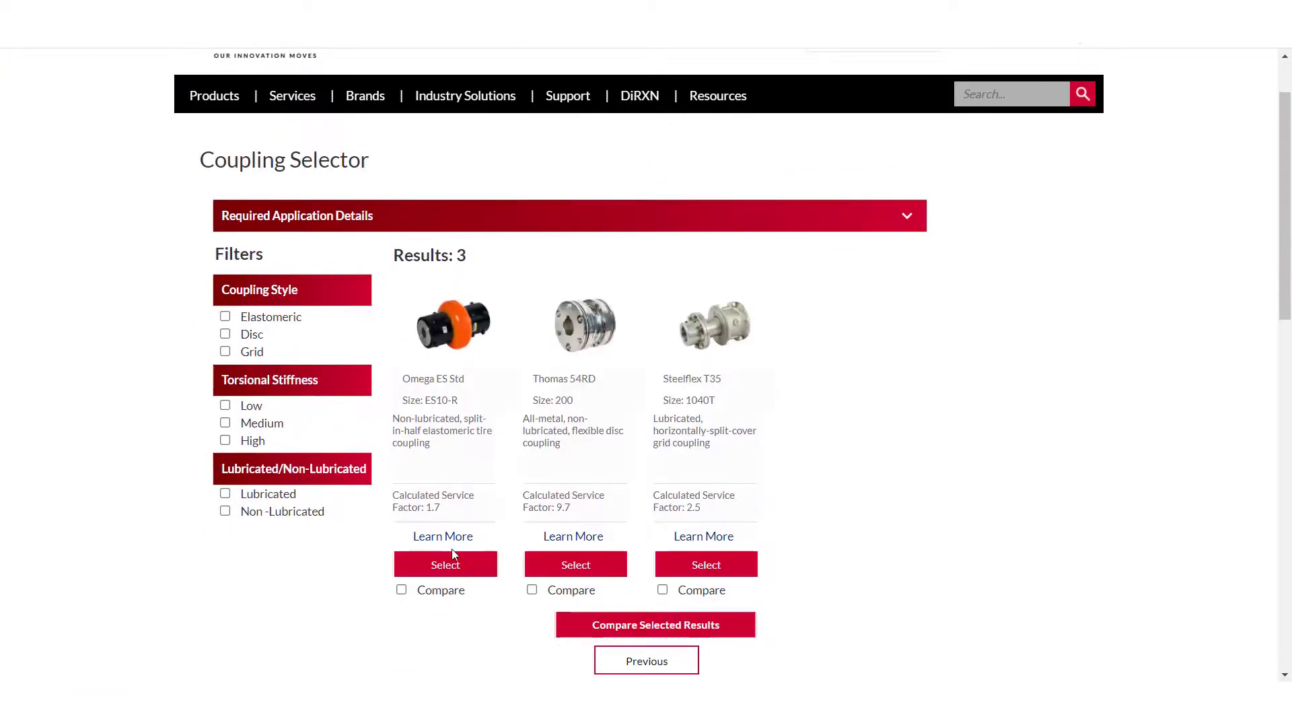
left_click(445, 565)
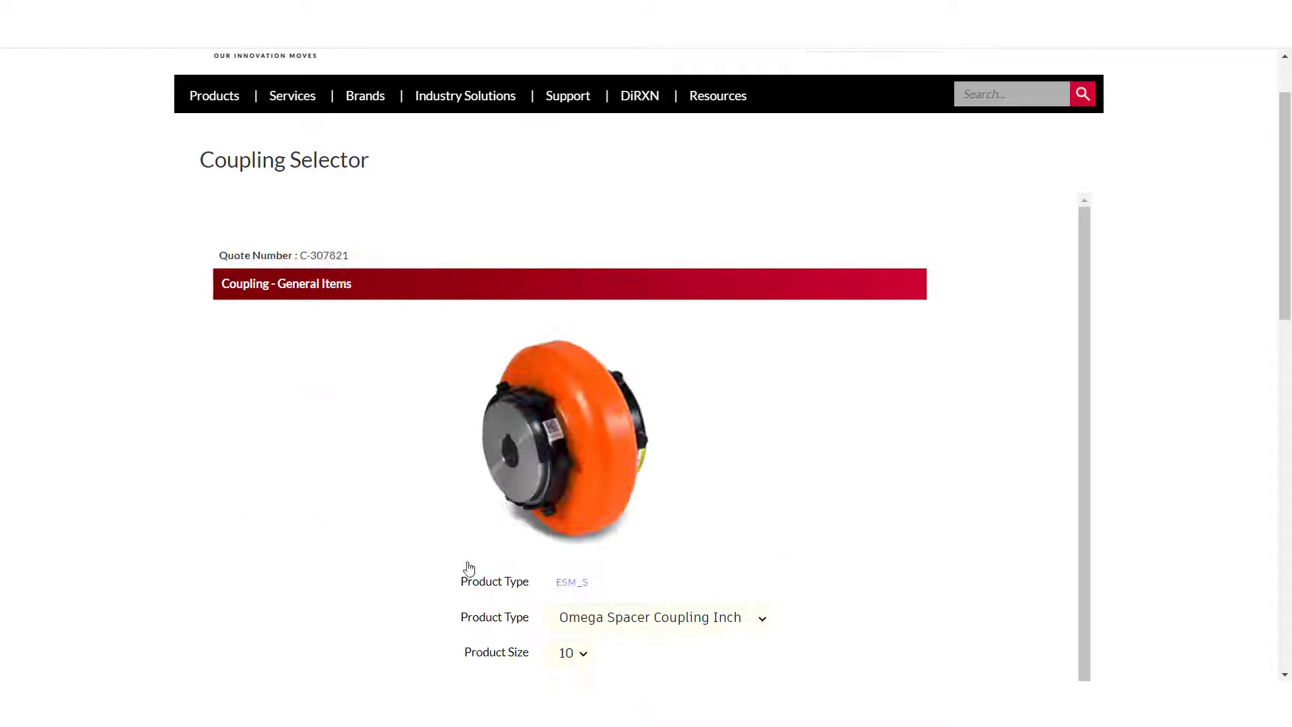
scroll(565, 504, "down", 1)
scroll(615, 476, "down", 1)
scroll(619, 471, "down", 4)
scroll(621, 465, "down", 2)
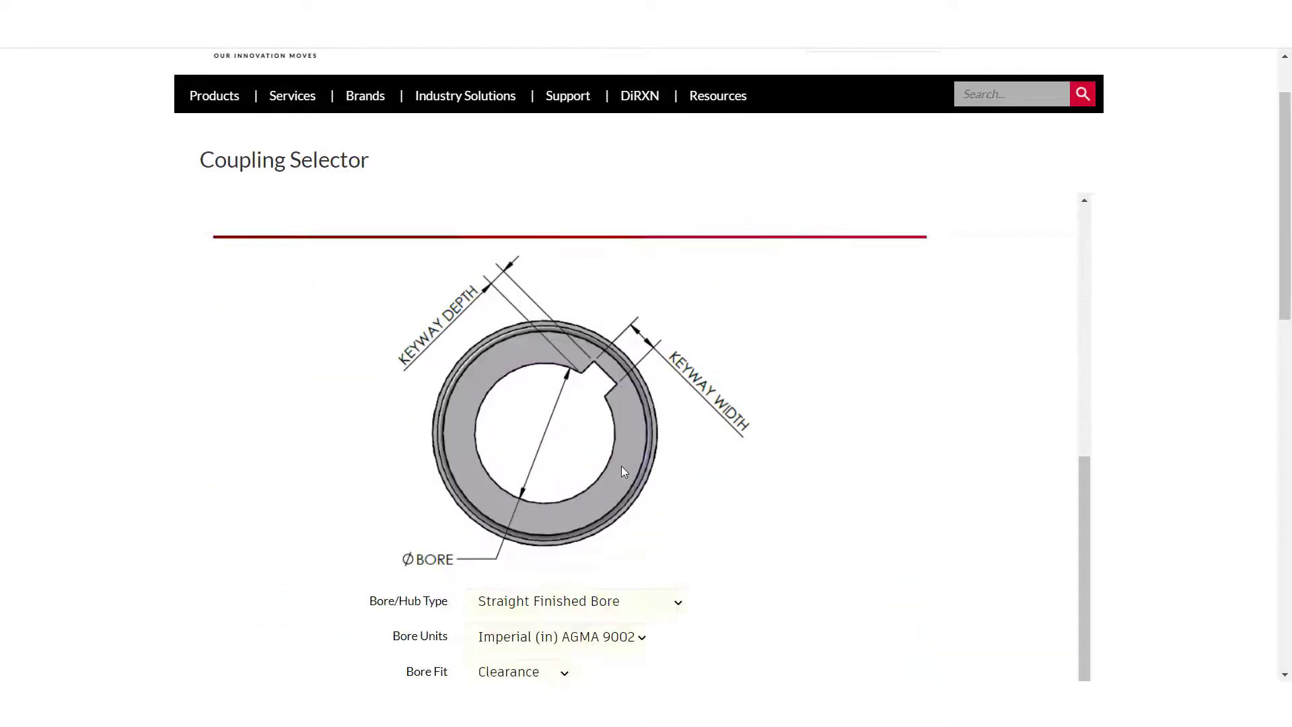
scroll(622, 466, "down", 1)
scroll(626, 472, "down", 3)
left_click(626, 451)
left_click(631, 486)
Give the driven hub a Rectangular key and make both hubs 303-304 Stainless Steel.
scroll(632, 491, "down", 1)
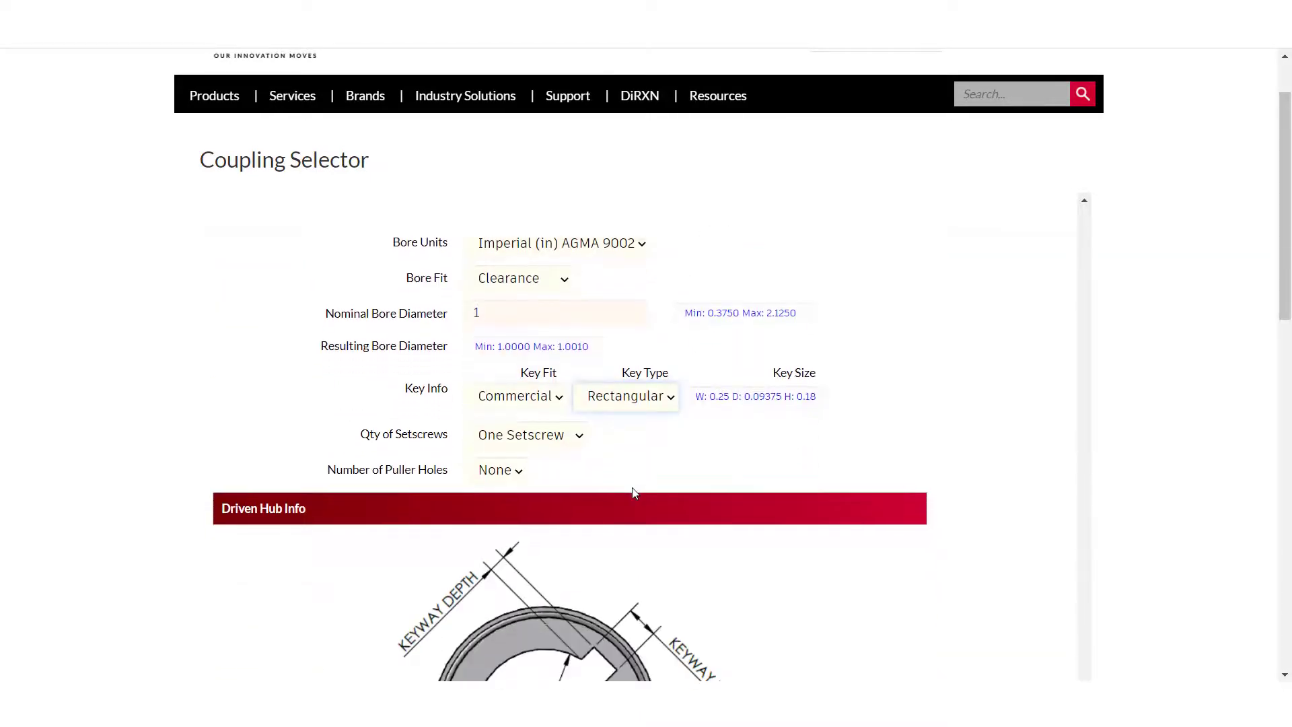
scroll(632, 493, "down", 5)
scroll(635, 472, "down", 5)
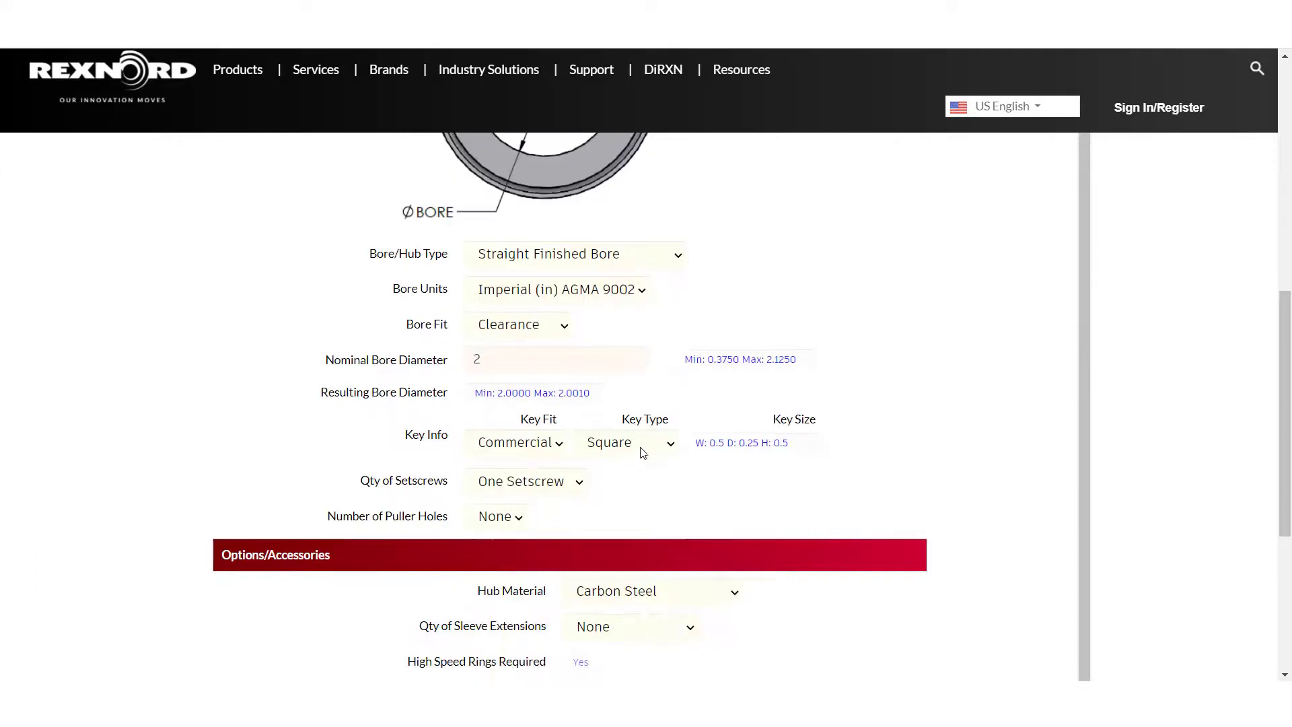
left_click(642, 447)
left_click(646, 483)
scroll(651, 493, "down", 4)
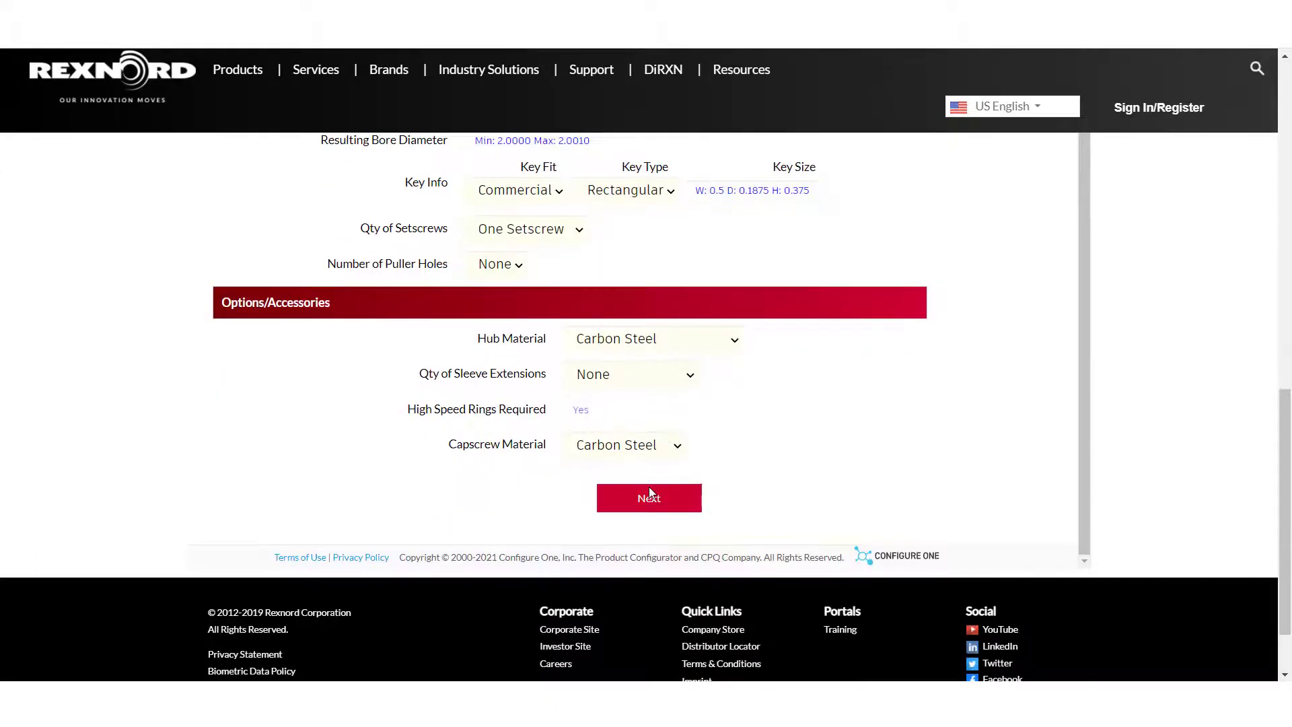
left_click(619, 340)
left_click(634, 378)
left_click(663, 498)
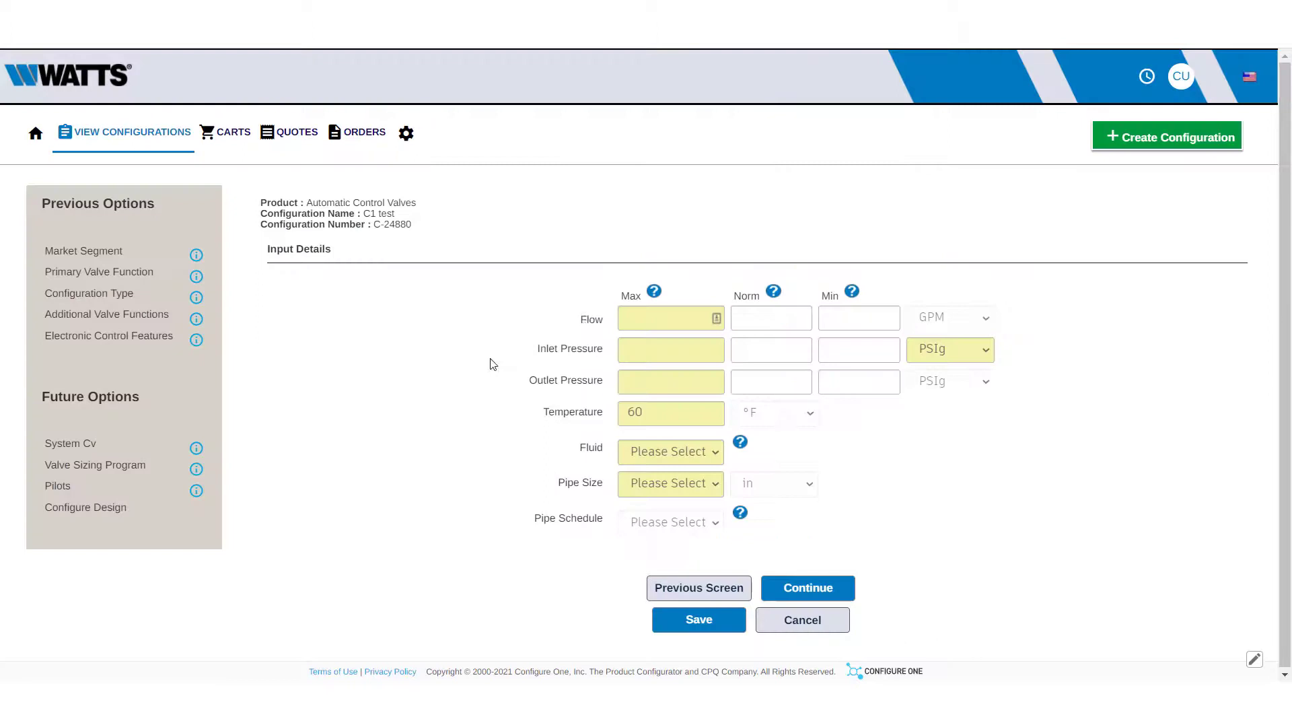
Enter max, normal and min flow of 150, 120 and 100 GPM.
left_click(633, 318)
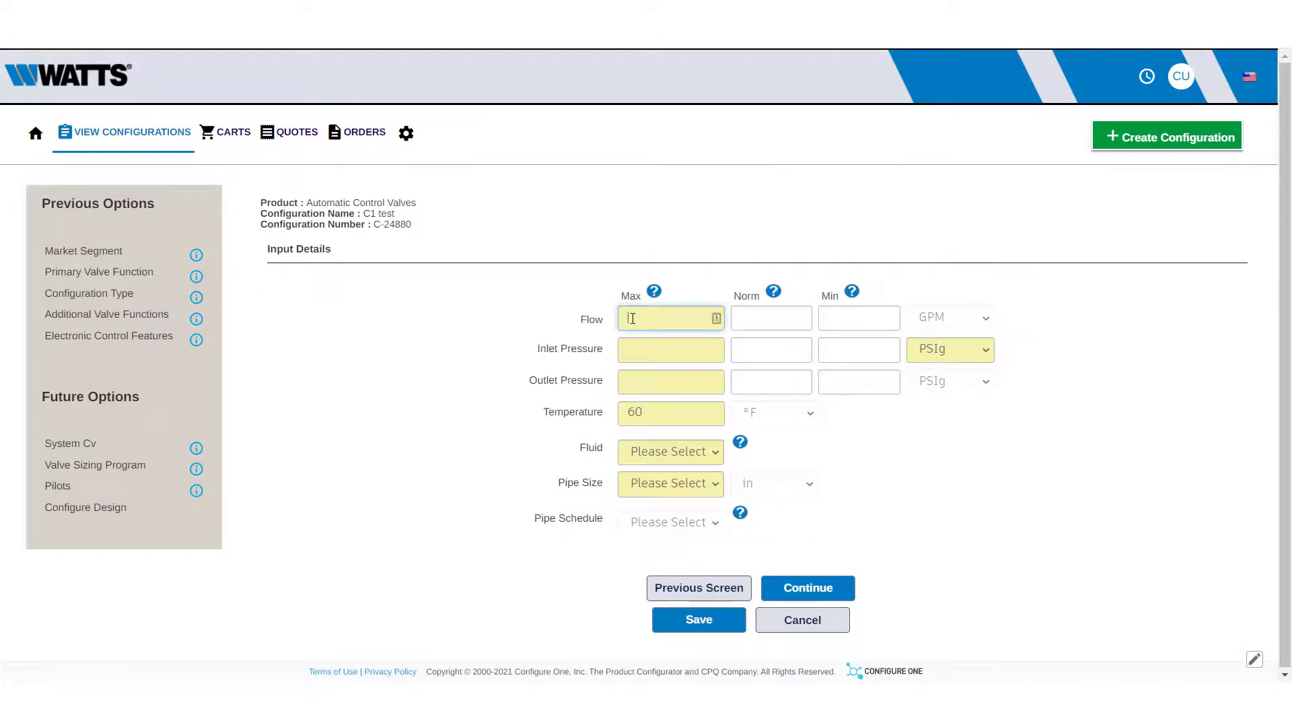
type("150")
key("Tab")
type("120")
key("Tab")
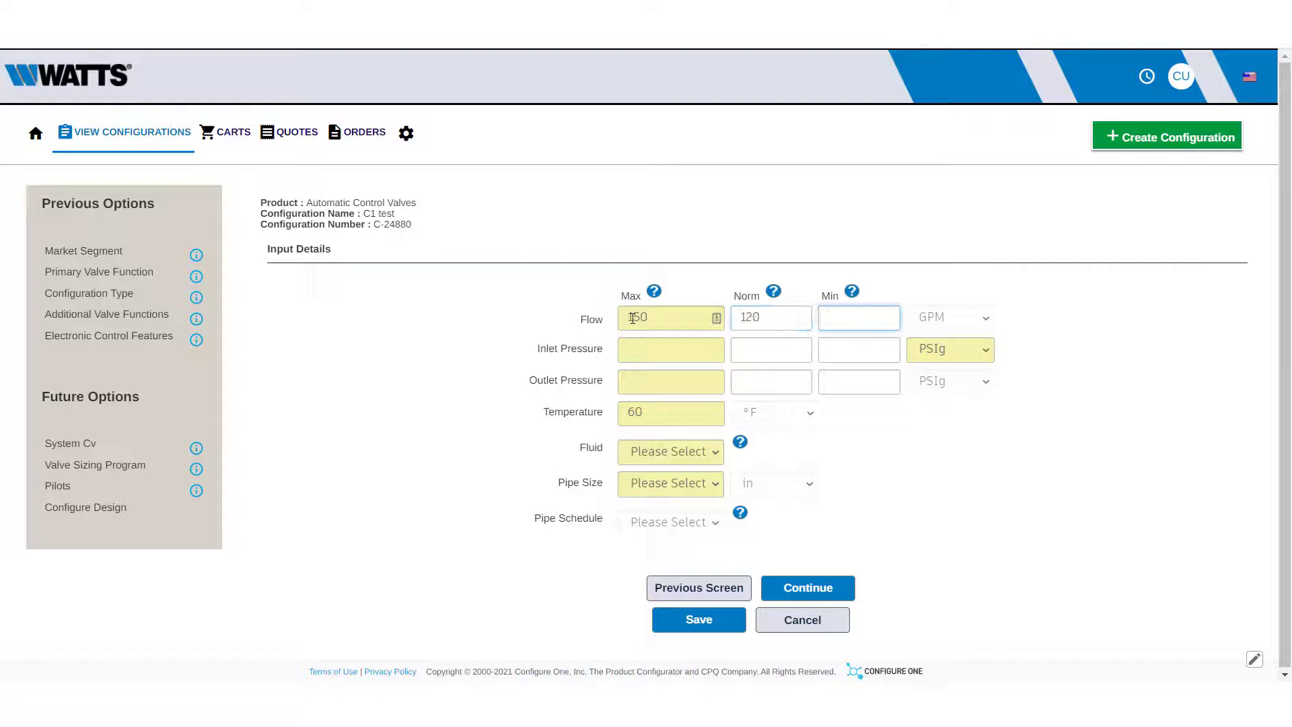
type("00")
Enter inlet pressures 200/150/120 and outlet pressures 100/90/80 psig.
key("Tab")
type("200")
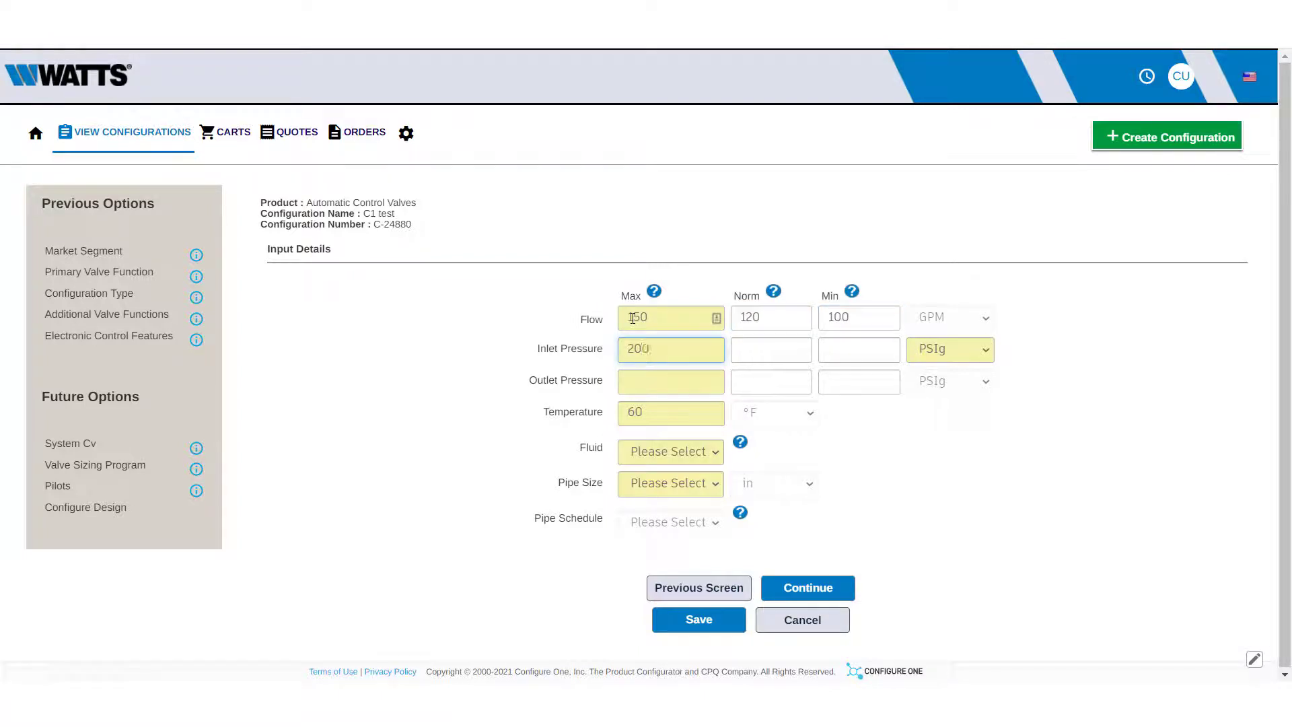
key("Tab")
type("150")
key("Tab")
type("120")
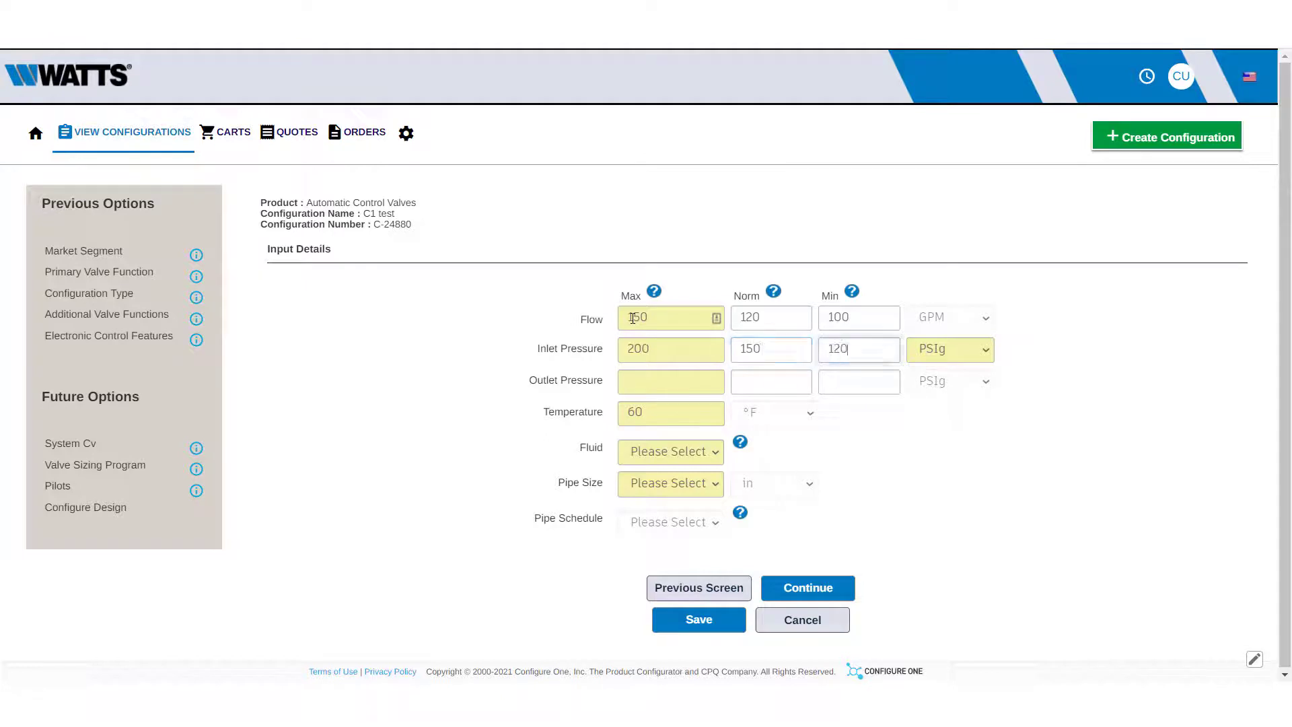
key("Tab")
key("Tab")
type("100")
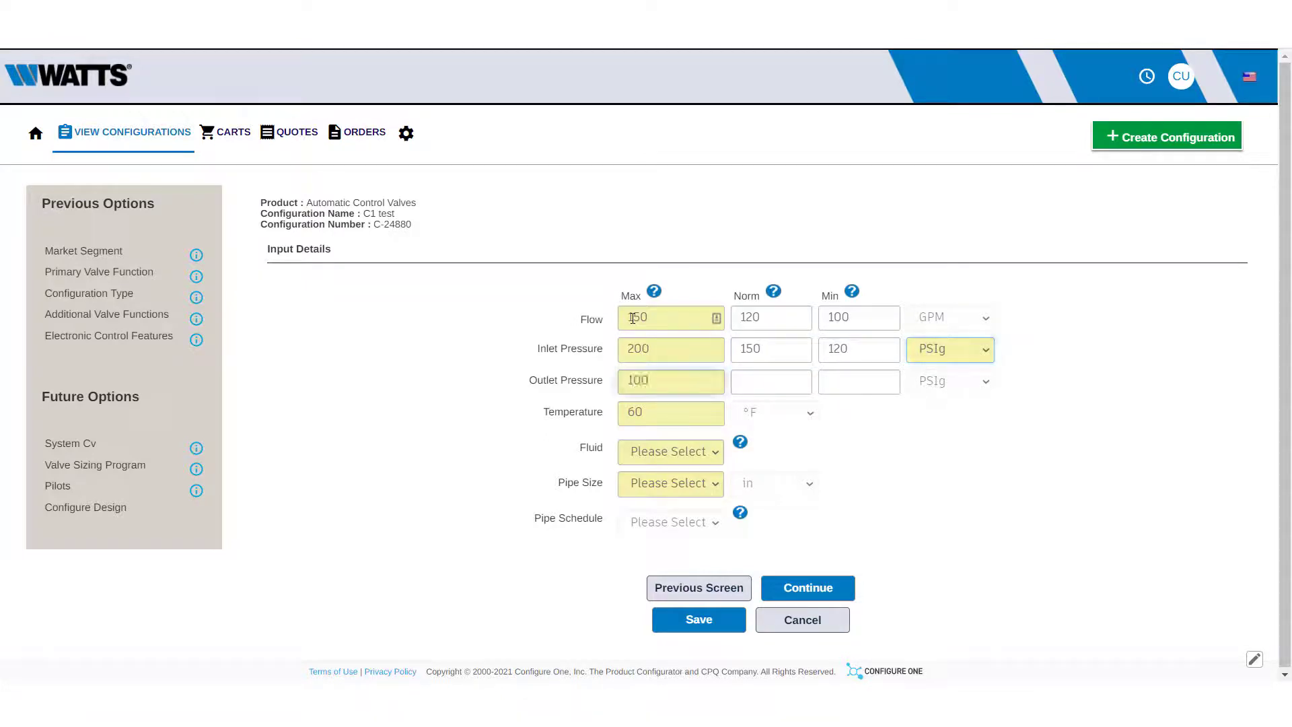
key("Tab")
type("90")
key("Tab")
type("80")
key("Tab")
key("Tab")
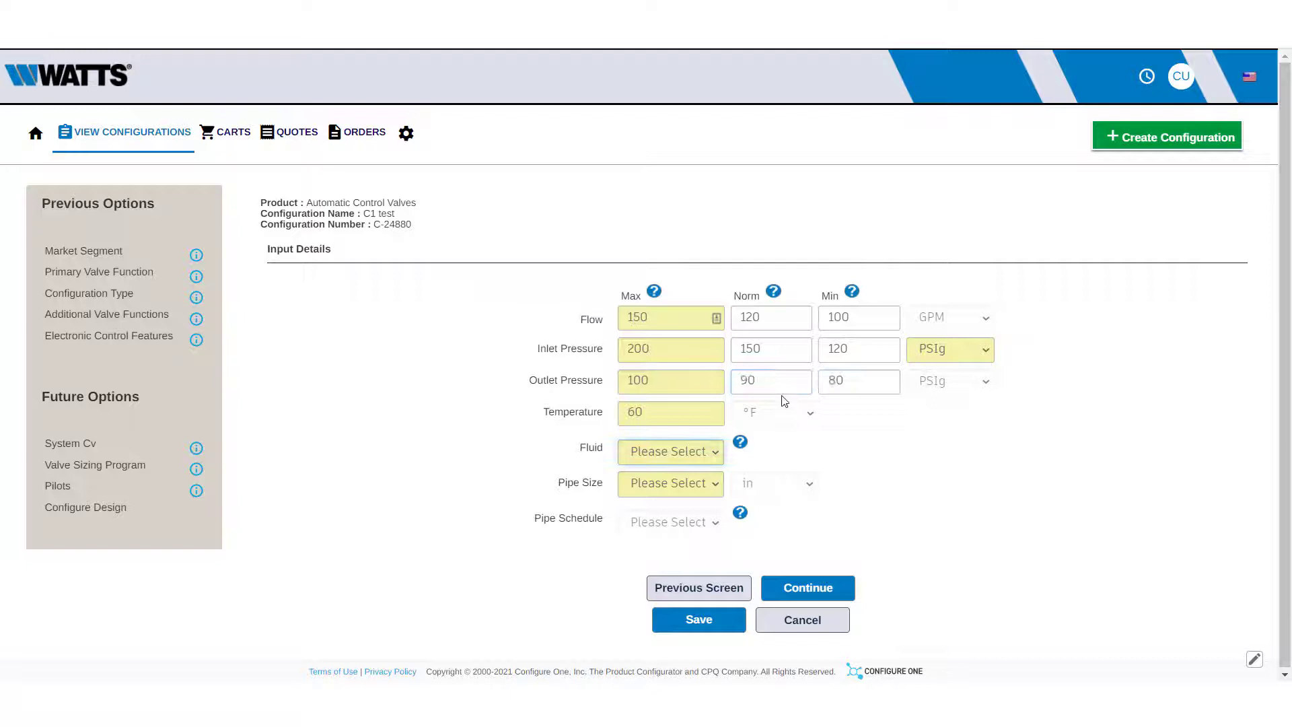
Set the fluid to Water, pipe size to 5 inches and pipe schedule to 40.
left_click(693, 451)
left_click(673, 478)
left_click(676, 496)
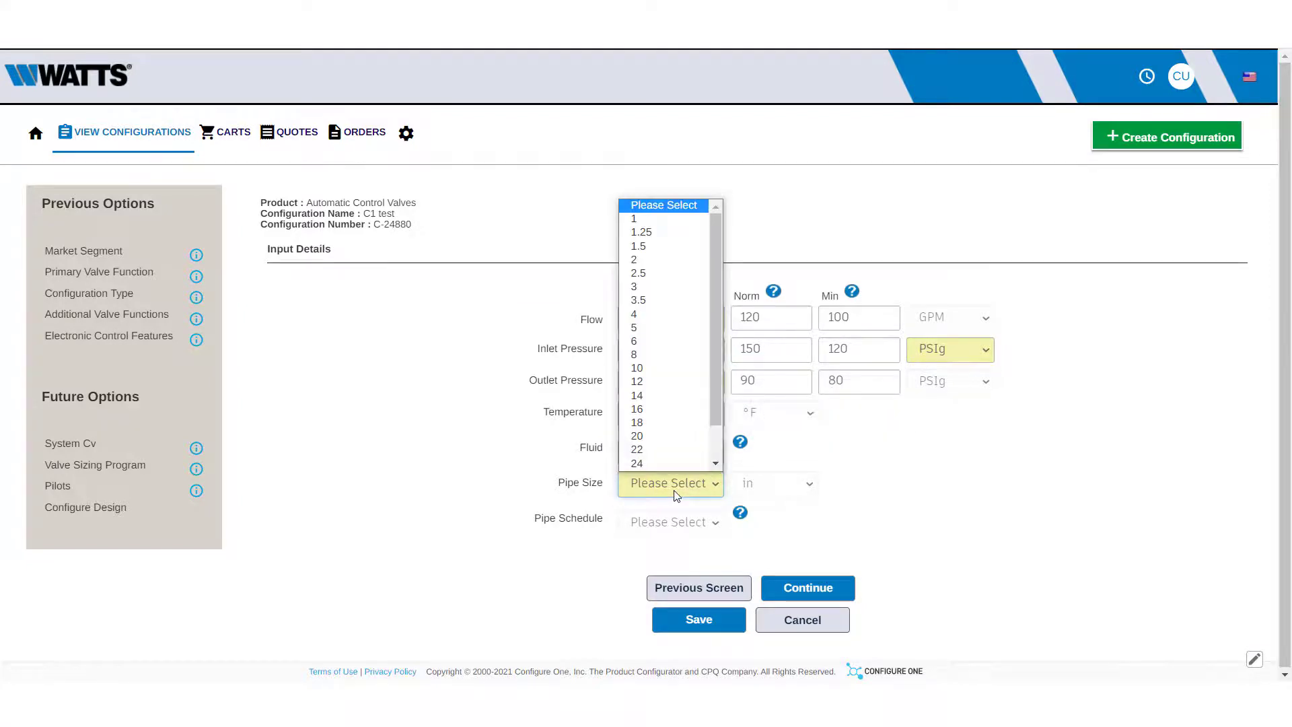
scroll(673, 431, "down", 1)
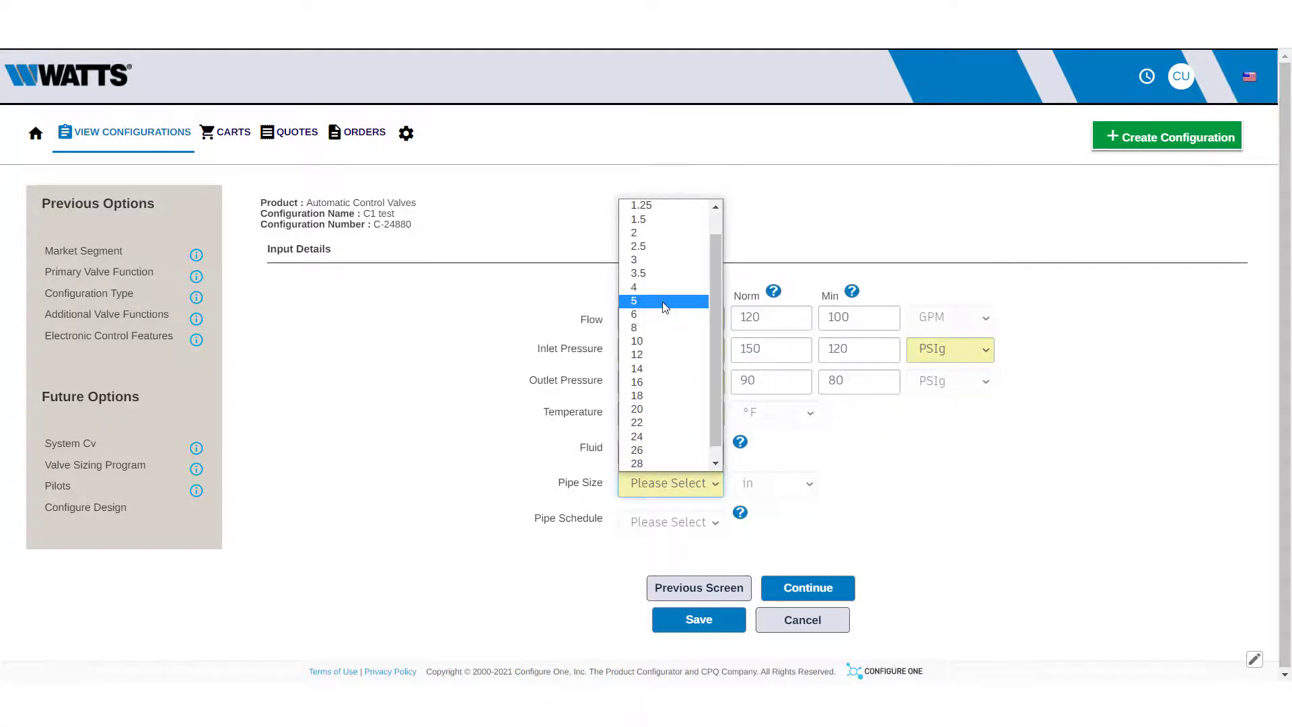
left_click(665, 306)
left_click(689, 522)
left_click(667, 394)
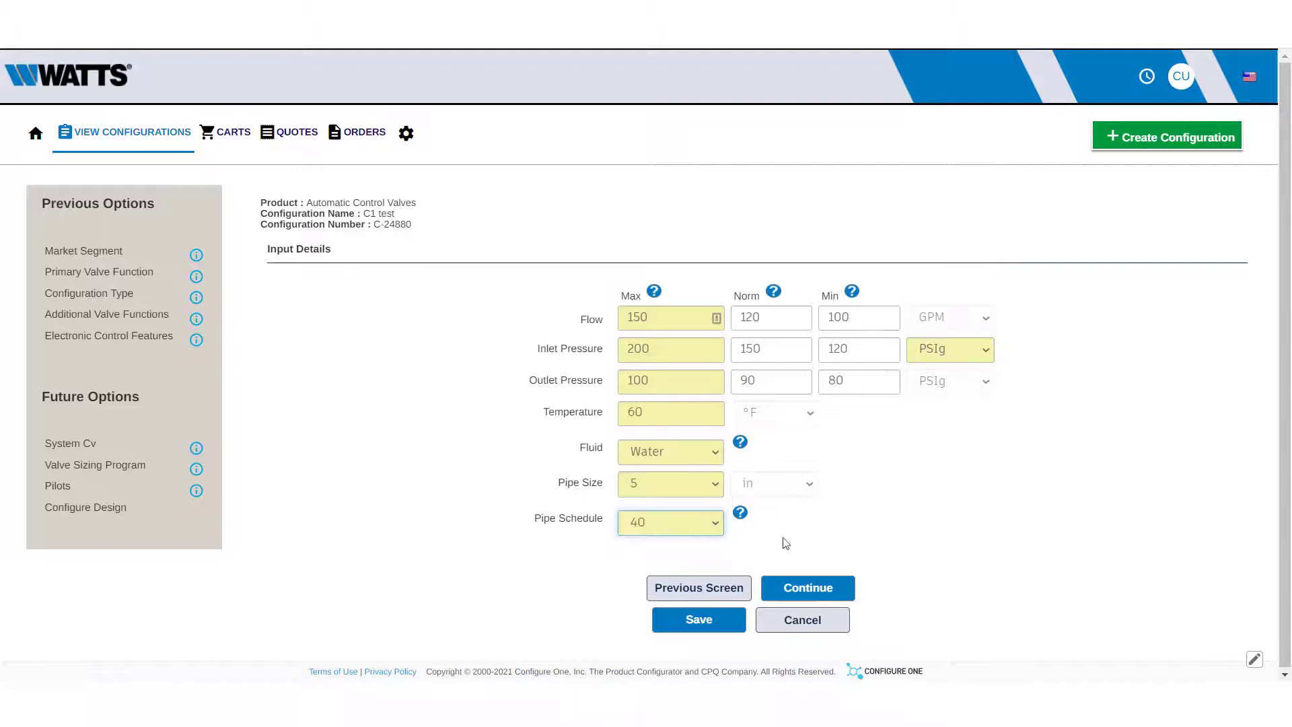
Advance through the system Cv step and run the valve sizing calculation.
left_click(814, 587)
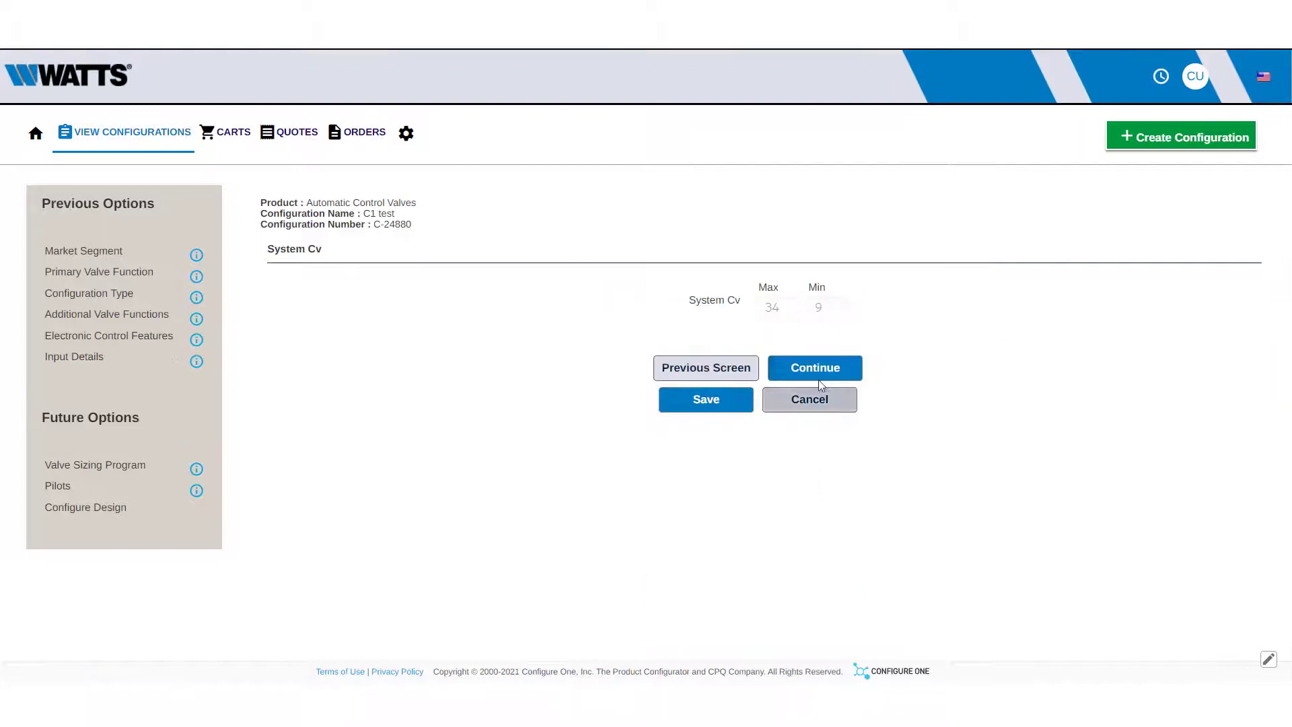
left_click(815, 370)
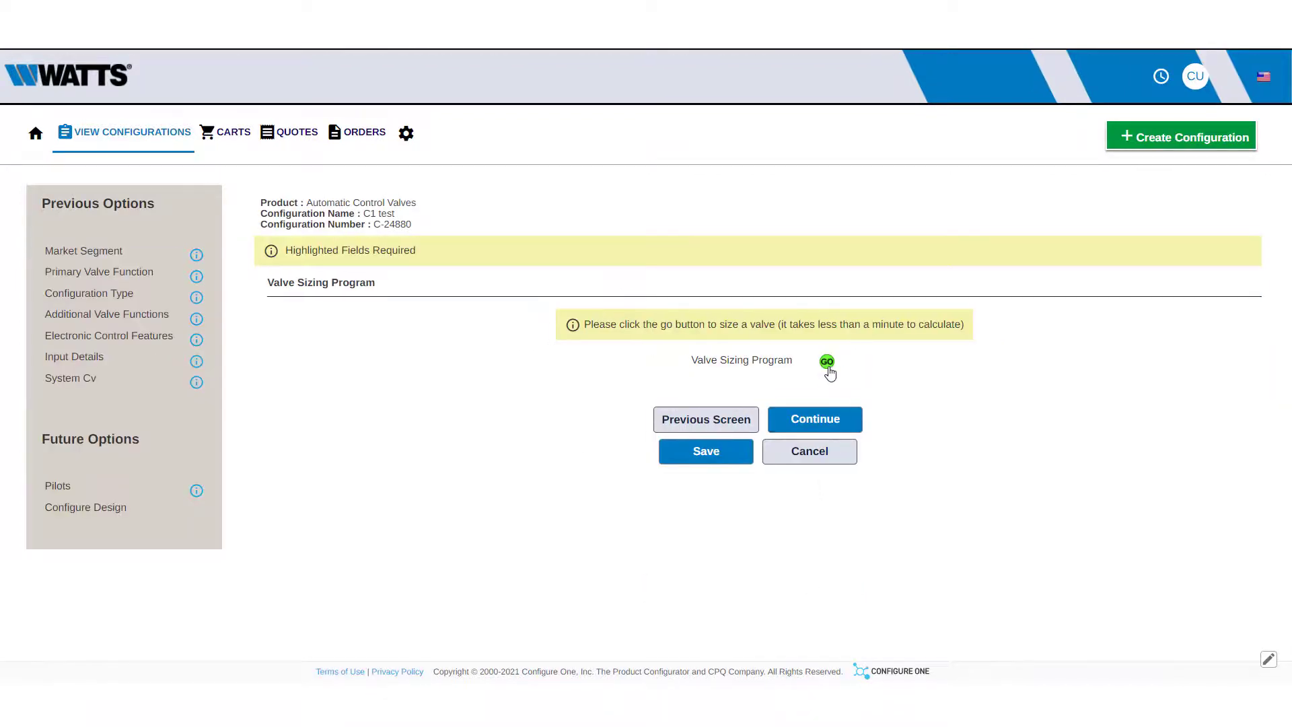
left_click(828, 363)
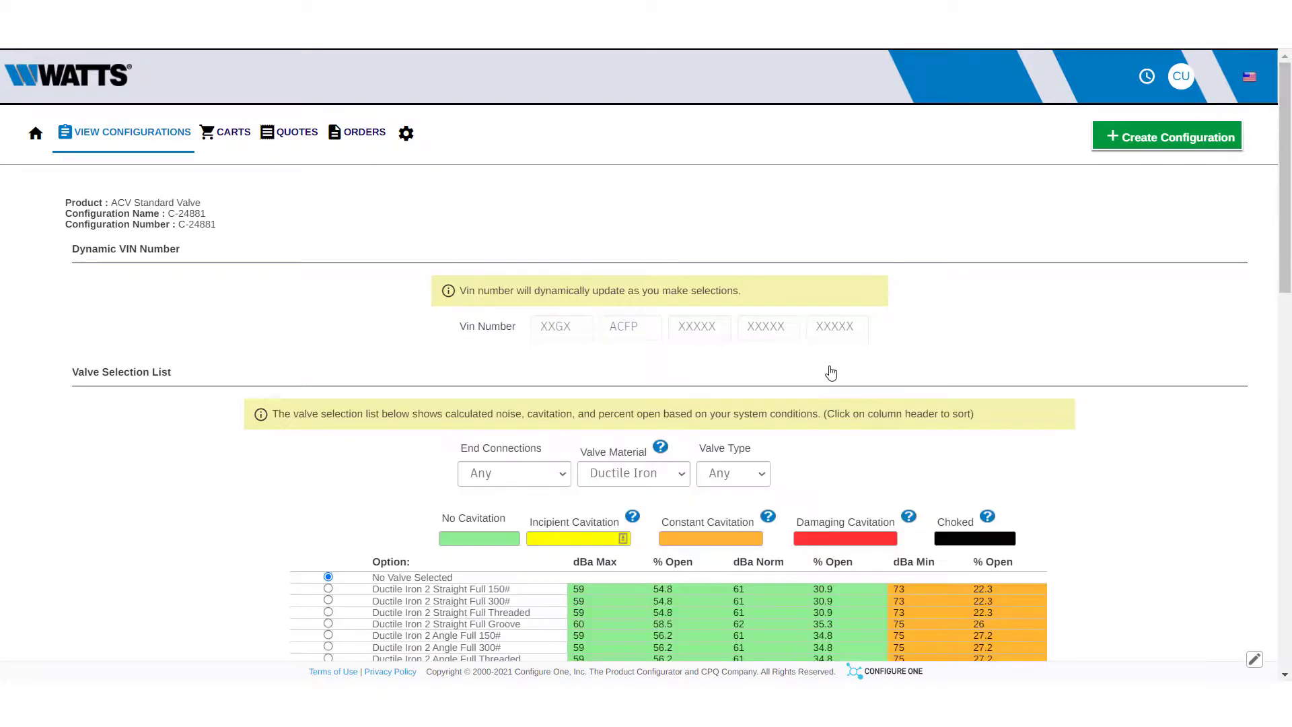
Select the Ductile Iron 3 Angle Full 150# valve and review its no-cavitation results.
scroll(832, 373, "down", 1)
scroll(316, 471, "down", 3)
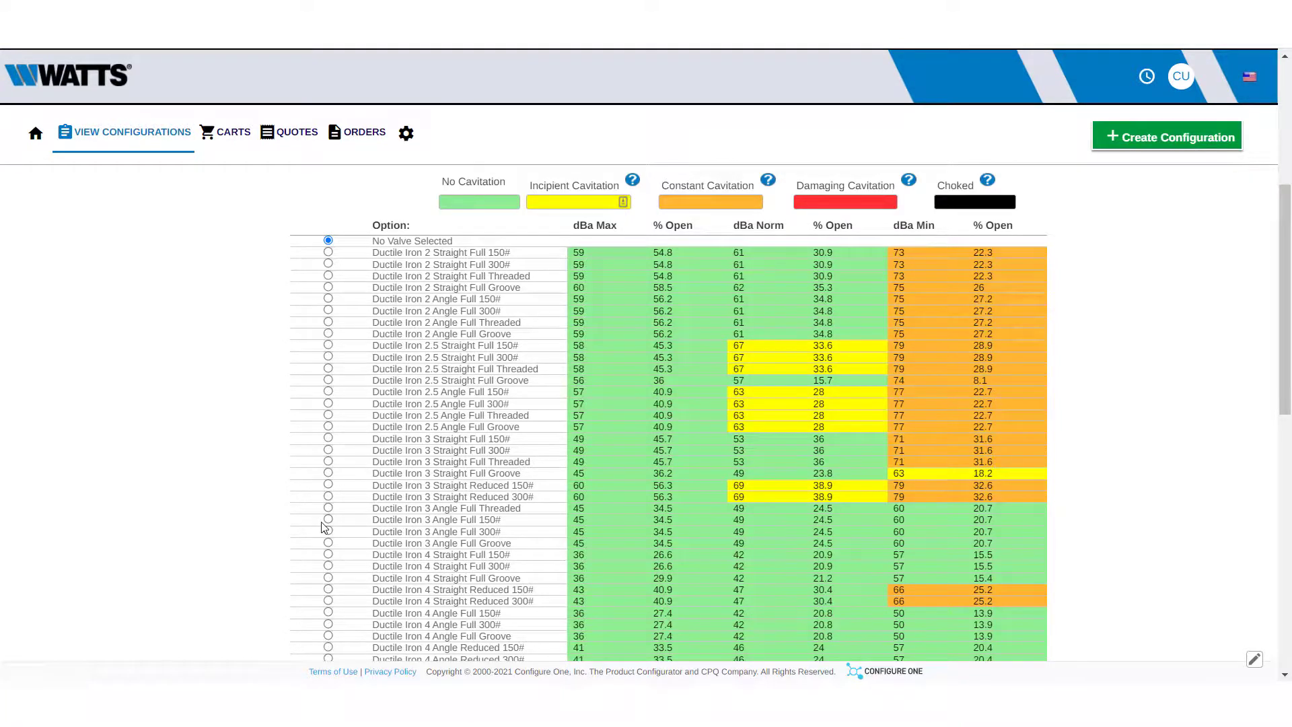
left_click(327, 521)
scroll(316, 531, "down", 5)
scroll(298, 538, "down", 3)
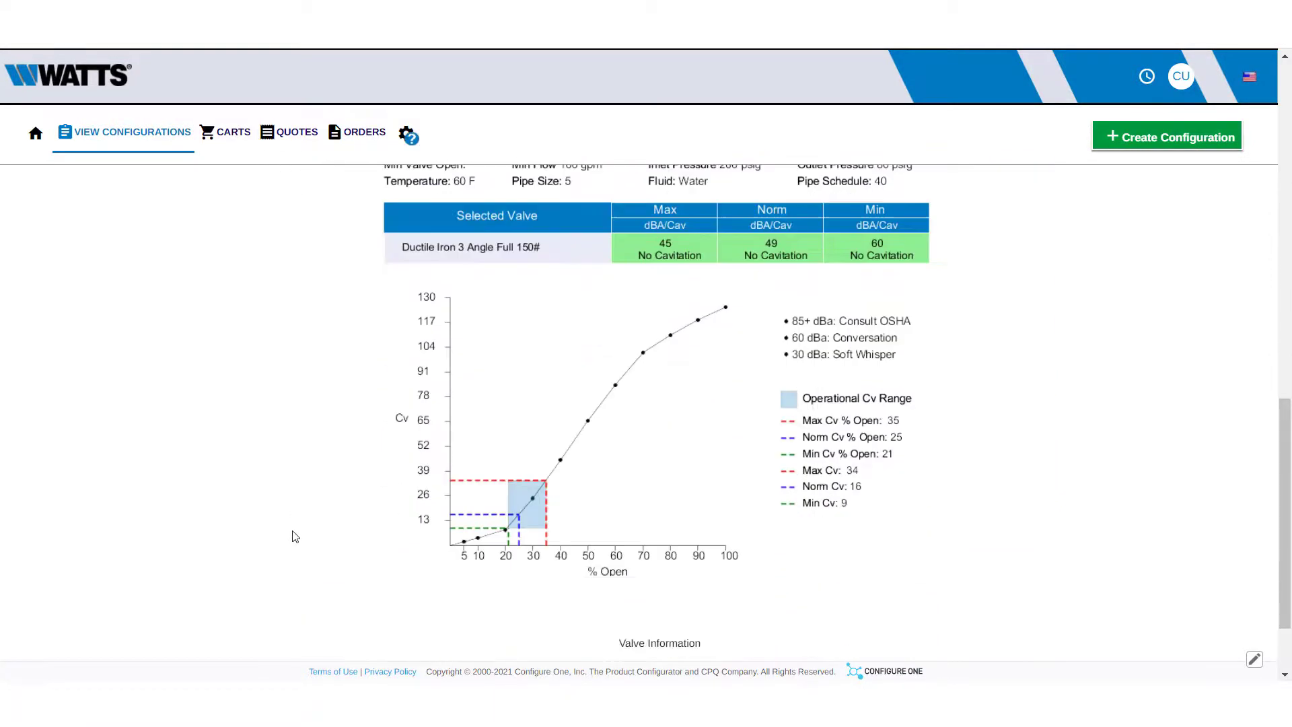
scroll(297, 537, "up", 1)
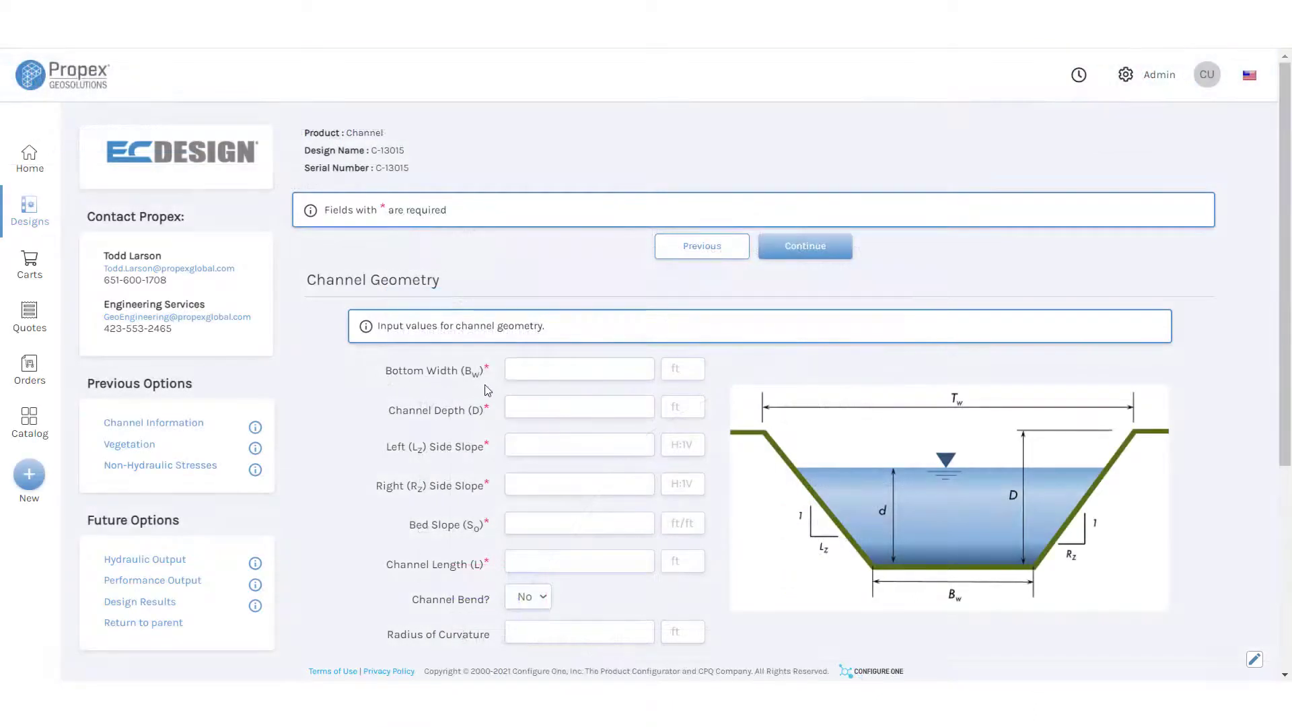
Fill in the channel geometry, including side slope 3, bed slope 0.05 and 100 ft length.
left_click(525, 375)
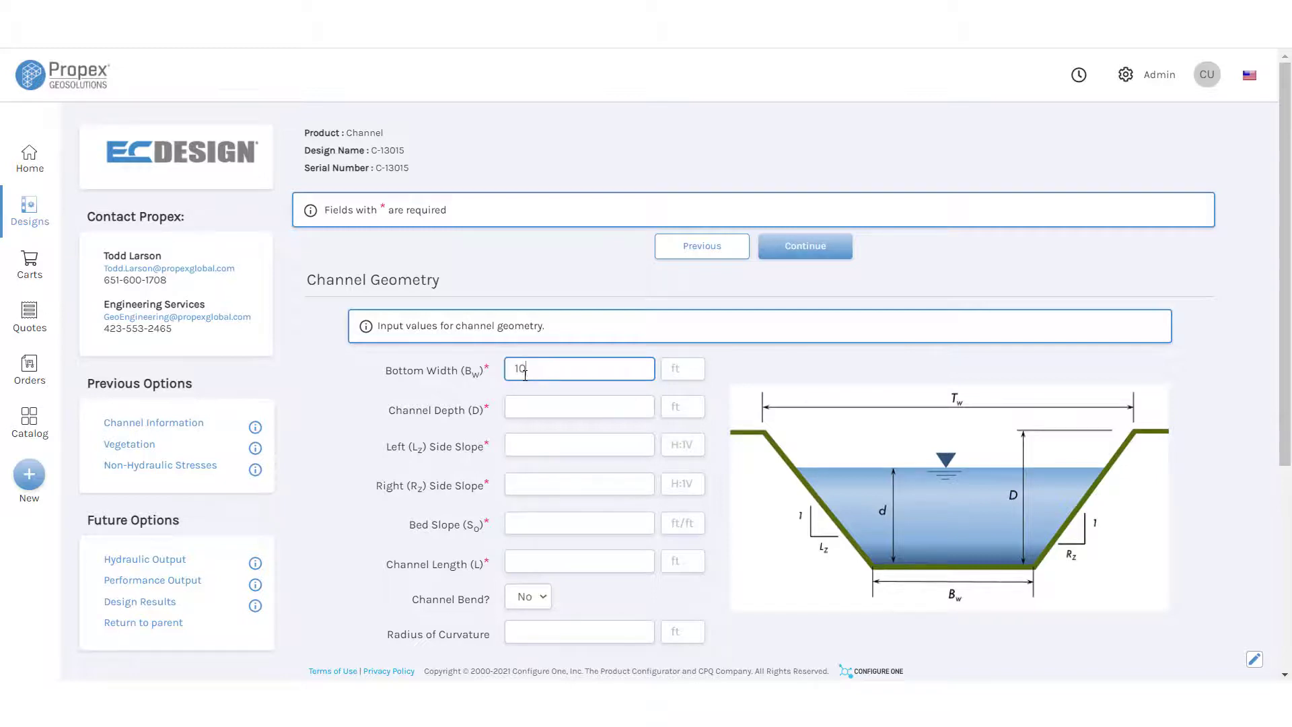
key("Tab")
type("5")
type("3")
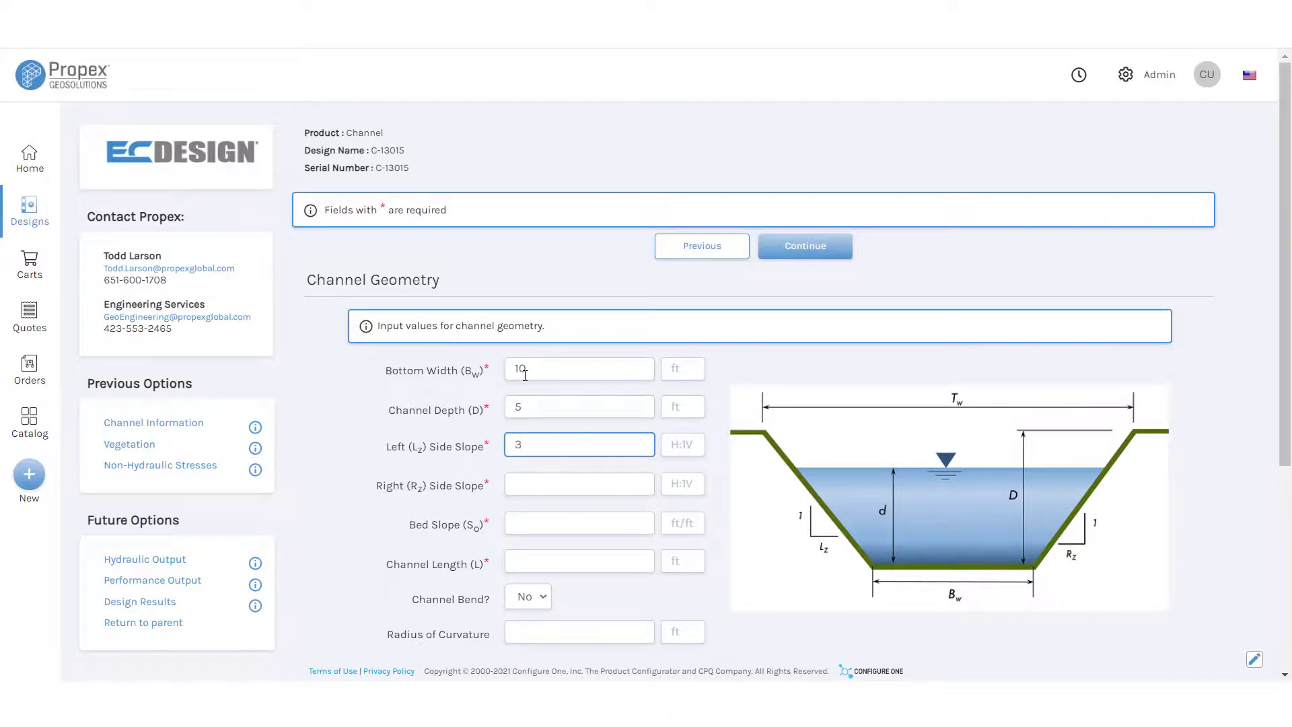
key("Tab")
type("3")
key("Tab")
type("0.05")
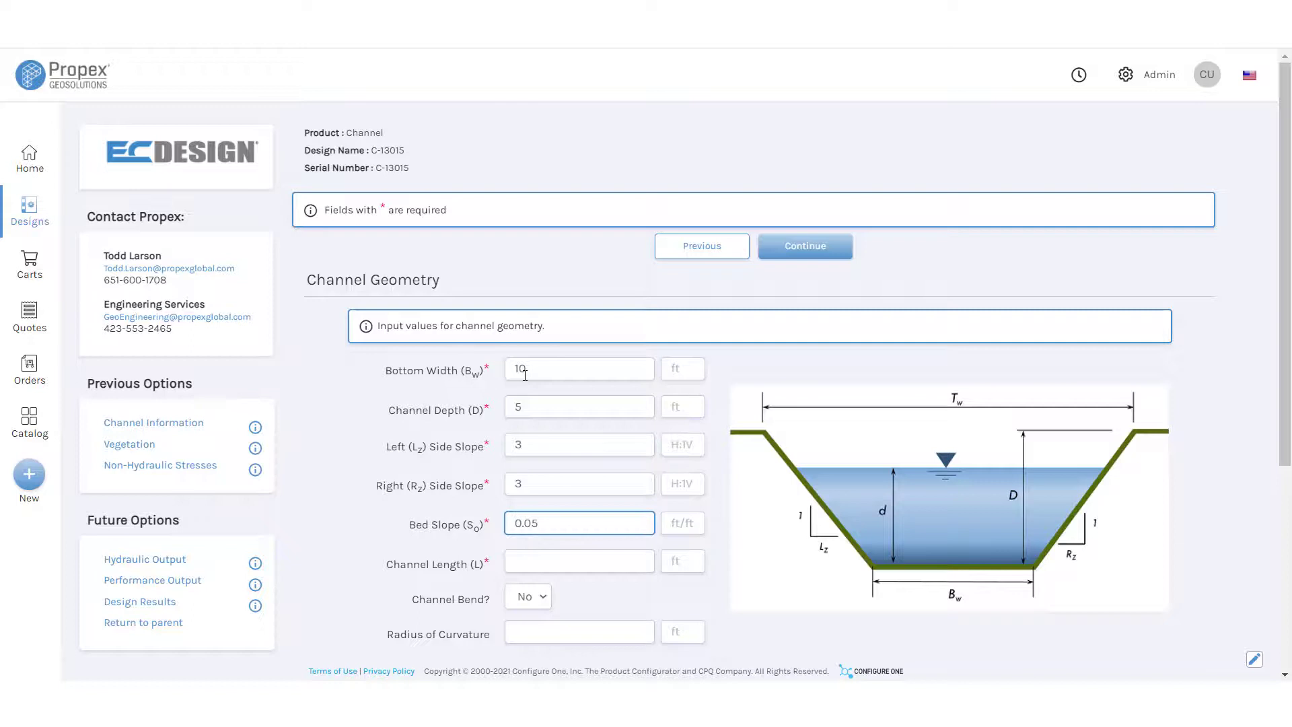
key("Tab")
type("100")
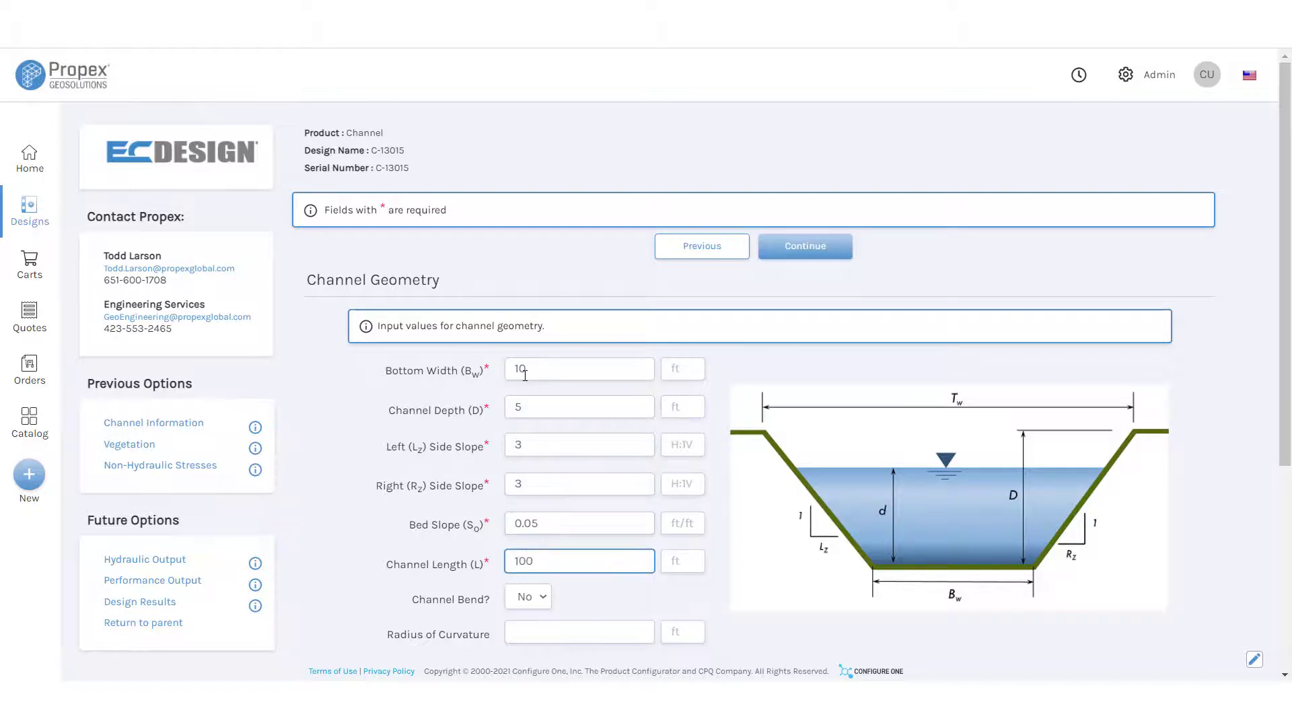
Enter a 500 ft³/s flow rate and calculate the lining design results.
scroll(525, 374, "down", 1)
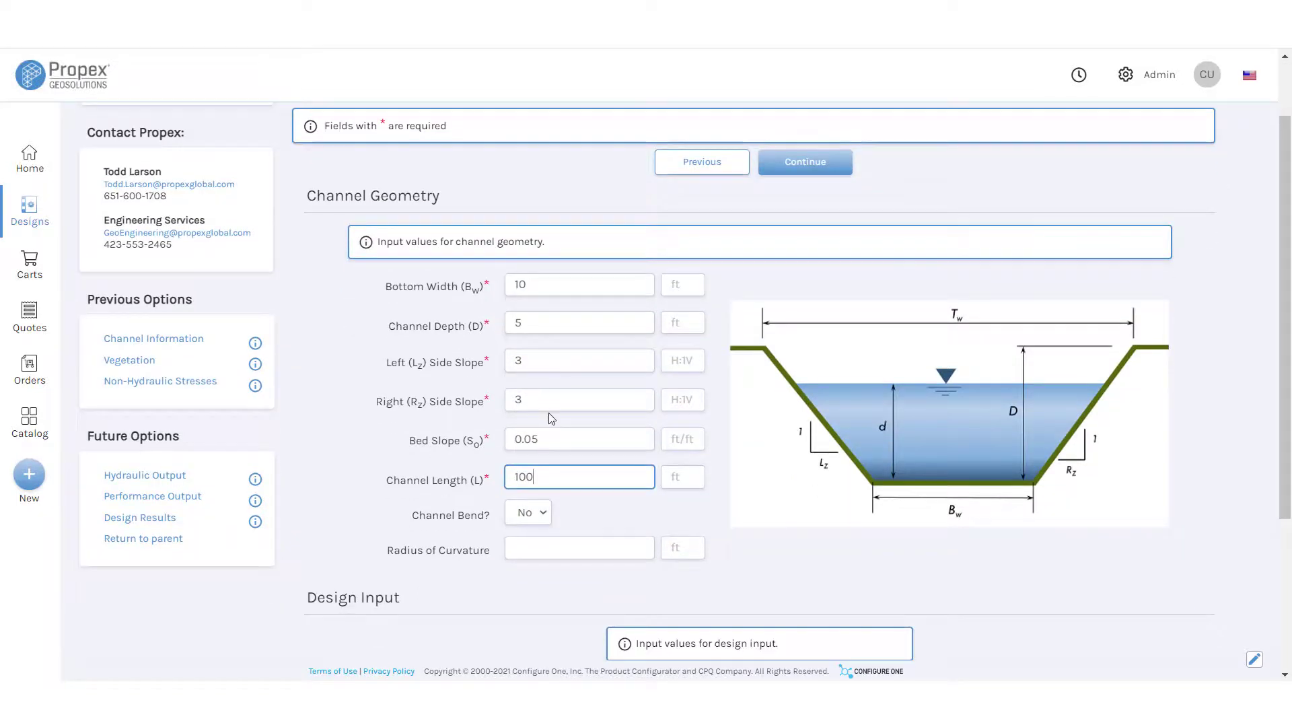
scroll(572, 424, "down", 2)
left_click(813, 523)
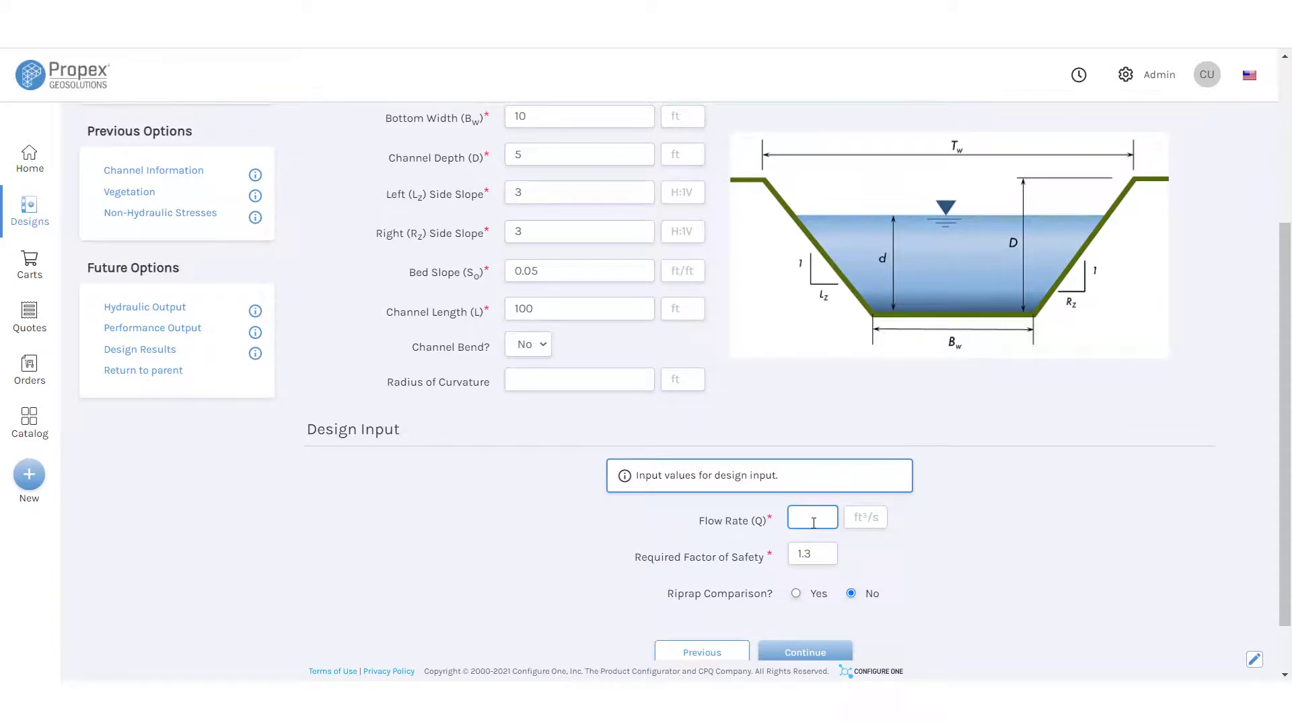
type("500")
scroll(814, 525, "down", 1)
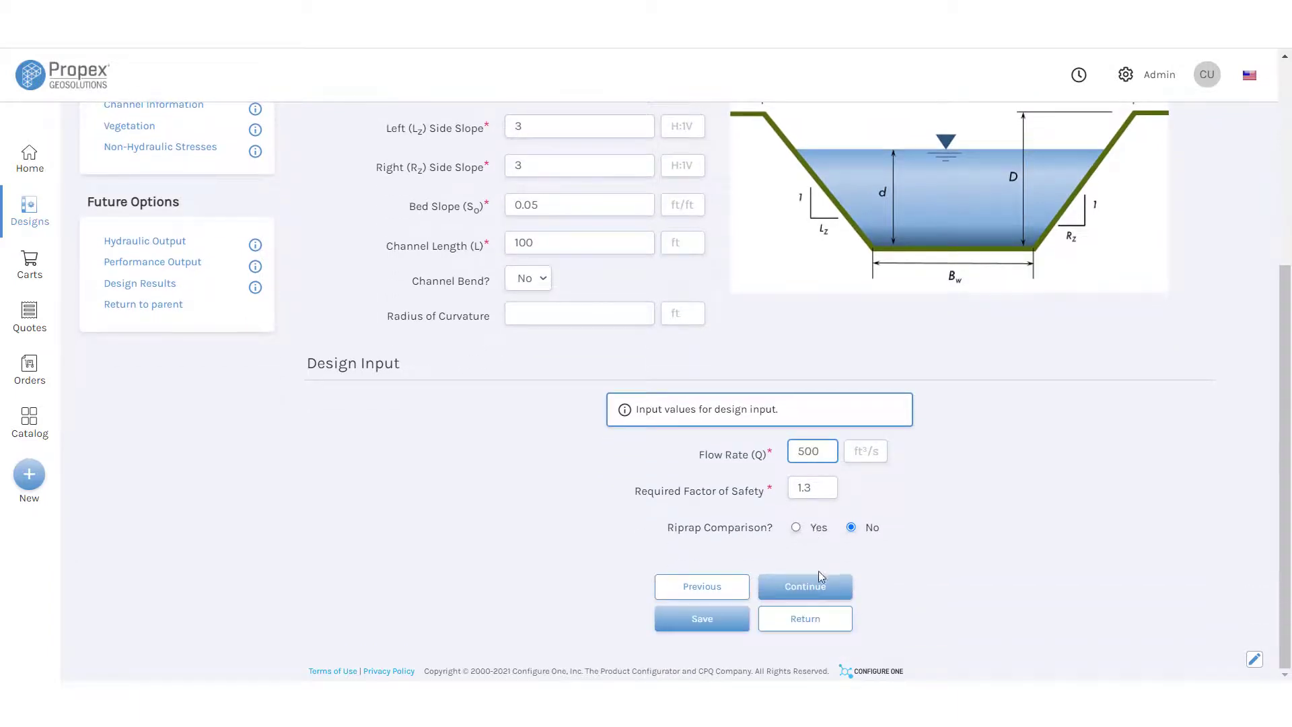
left_click(817, 588)
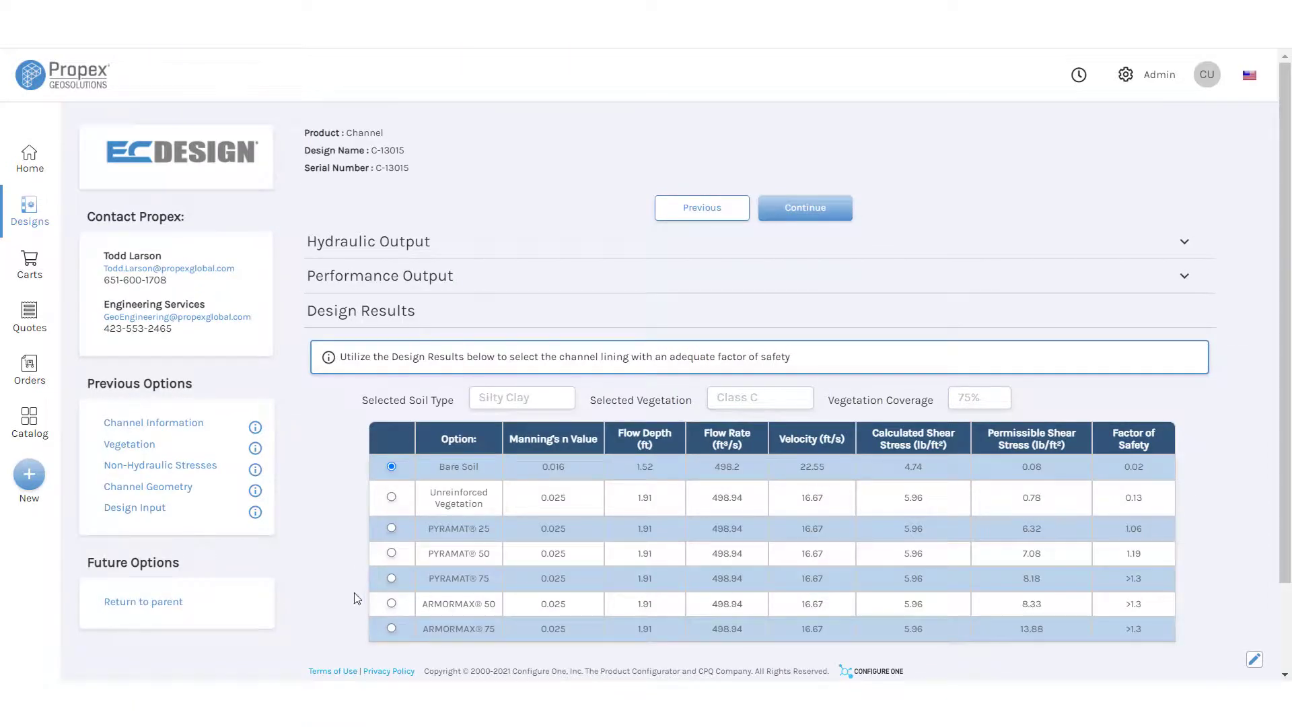
Choose the ARMORMAX 75 lining from the design results and proceed.
left_click(392, 604)
scroll(346, 604, "down", 2)
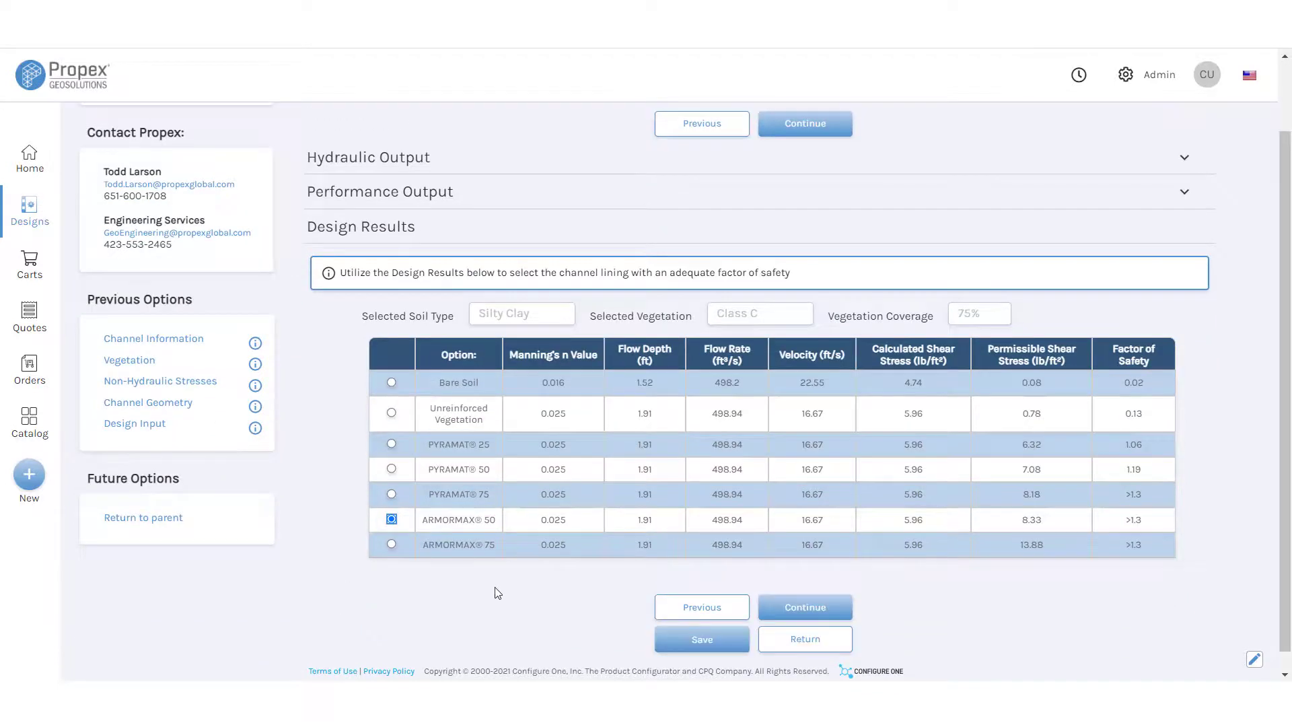
left_click(391, 544)
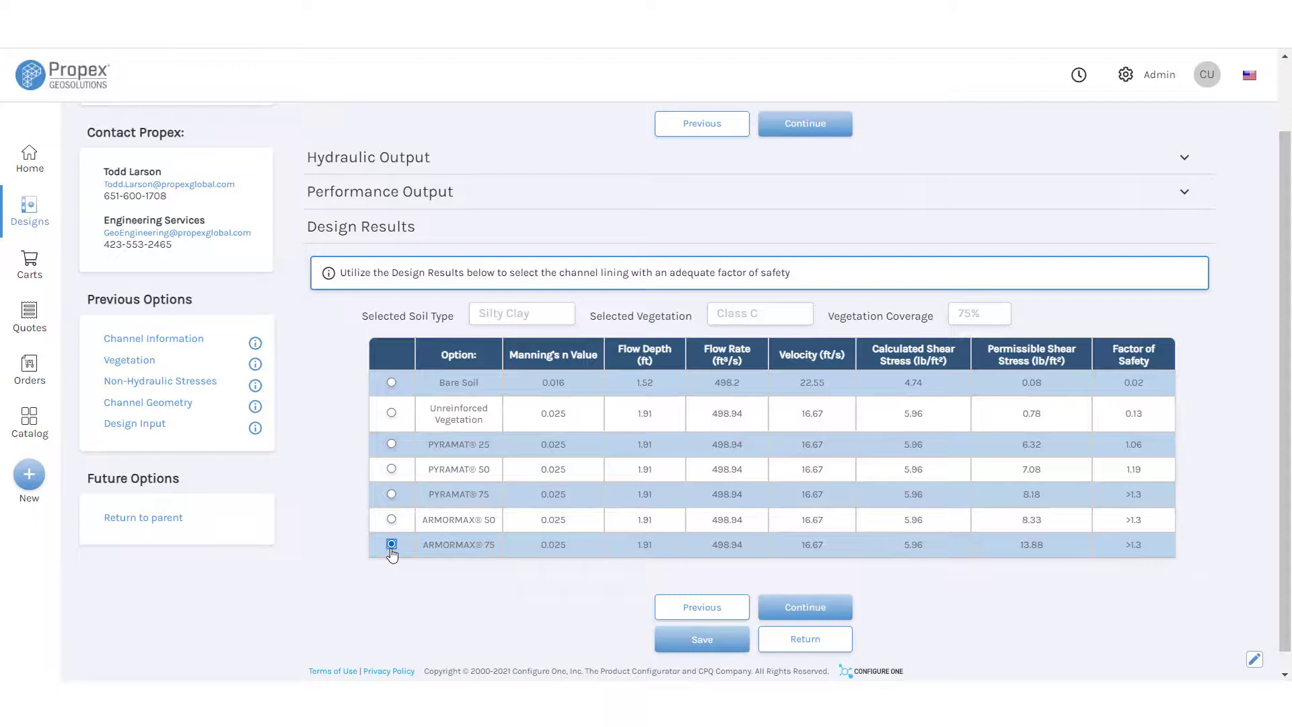
left_click(805, 611)
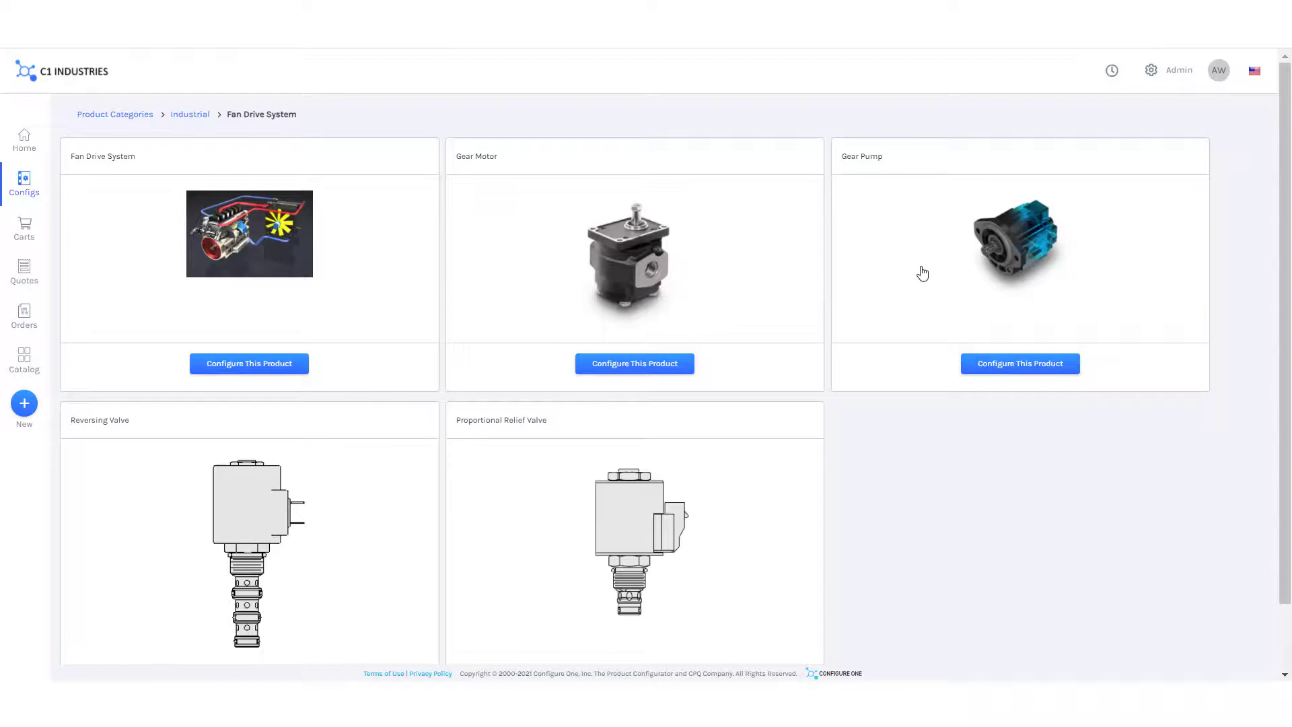
Configure the Fan Drive System with 25 HP max fan power and 1100 mm fan diameter.
left_click(273, 364)
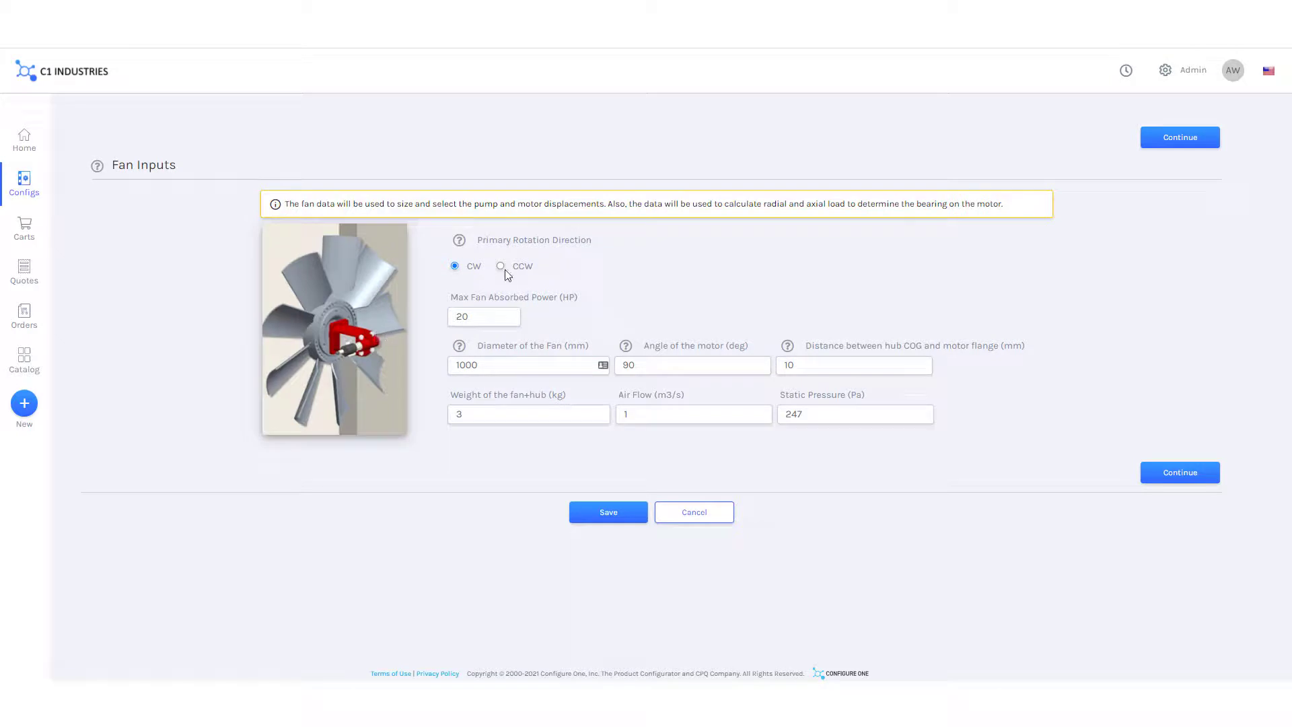
left_click(486, 317)
key("BackSpace")
type("5")
double_click(469, 366)
type("11")
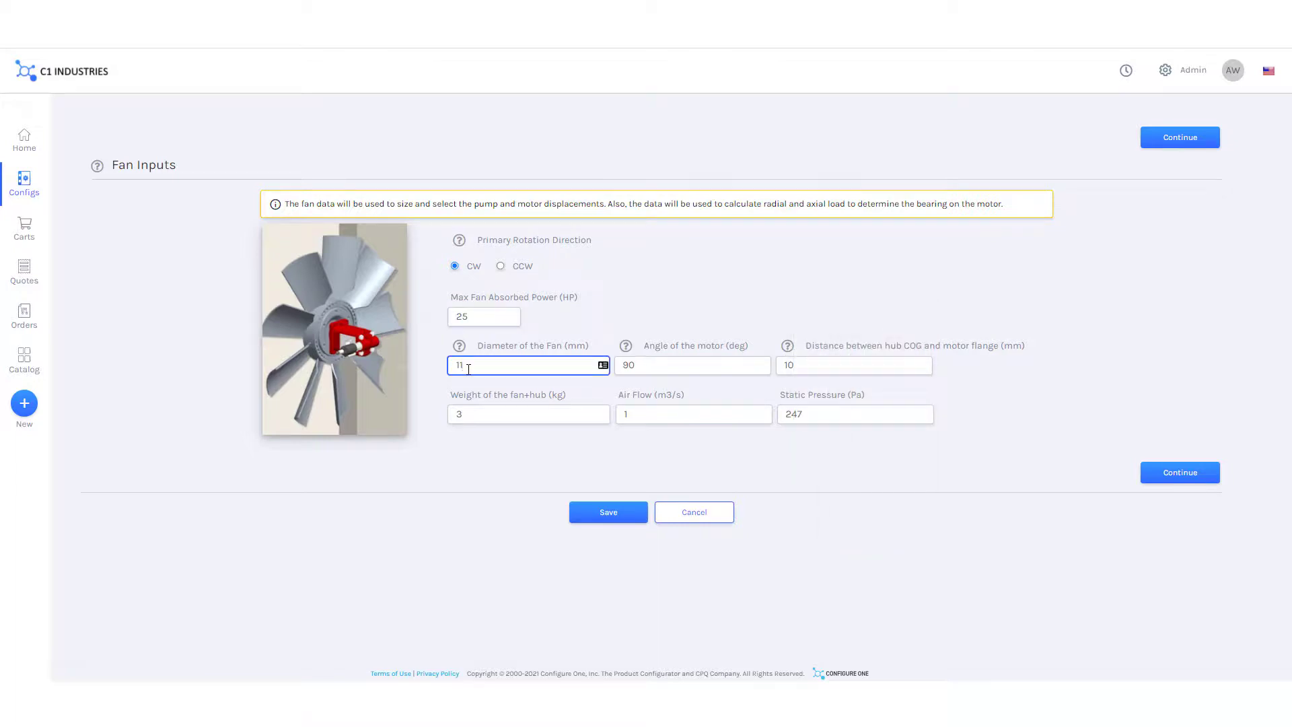
type("00")
left_click(546, 401)
left_click(1177, 474)
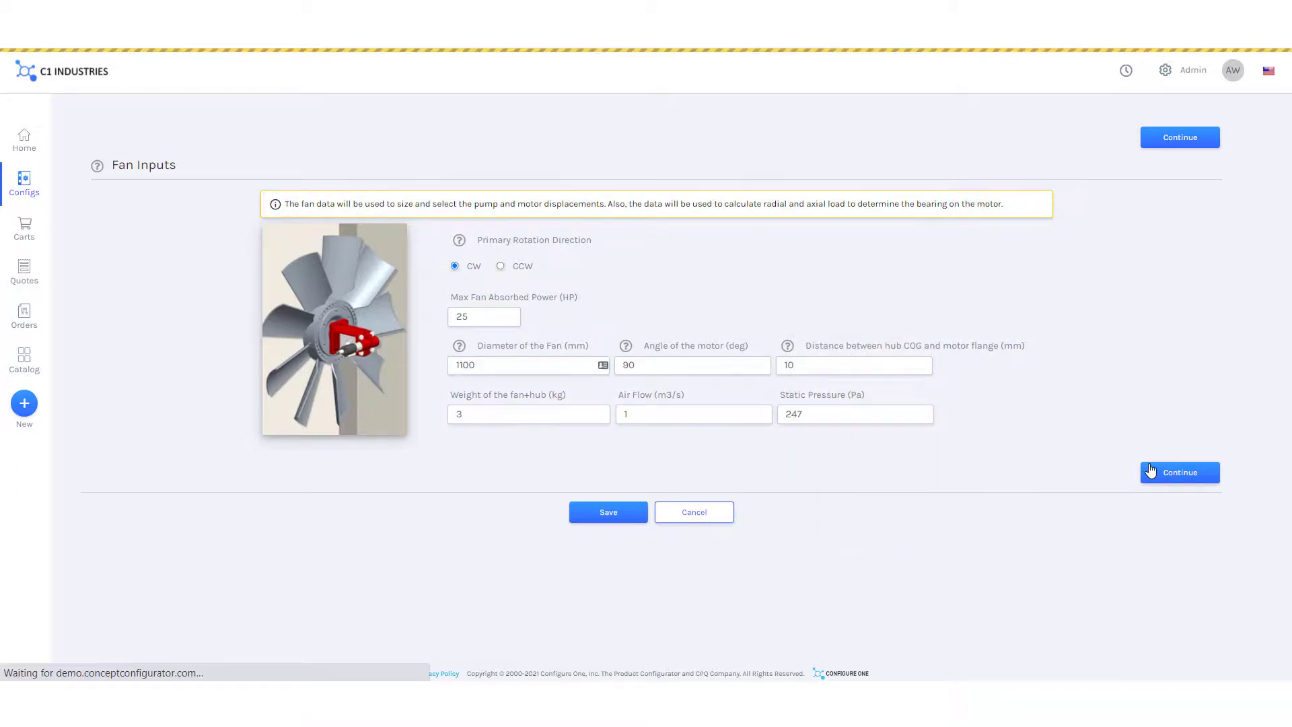
Set the valve options to Proportional Relief & Reversing Valve and continue to pump and motor selection.
left_click(895, 240)
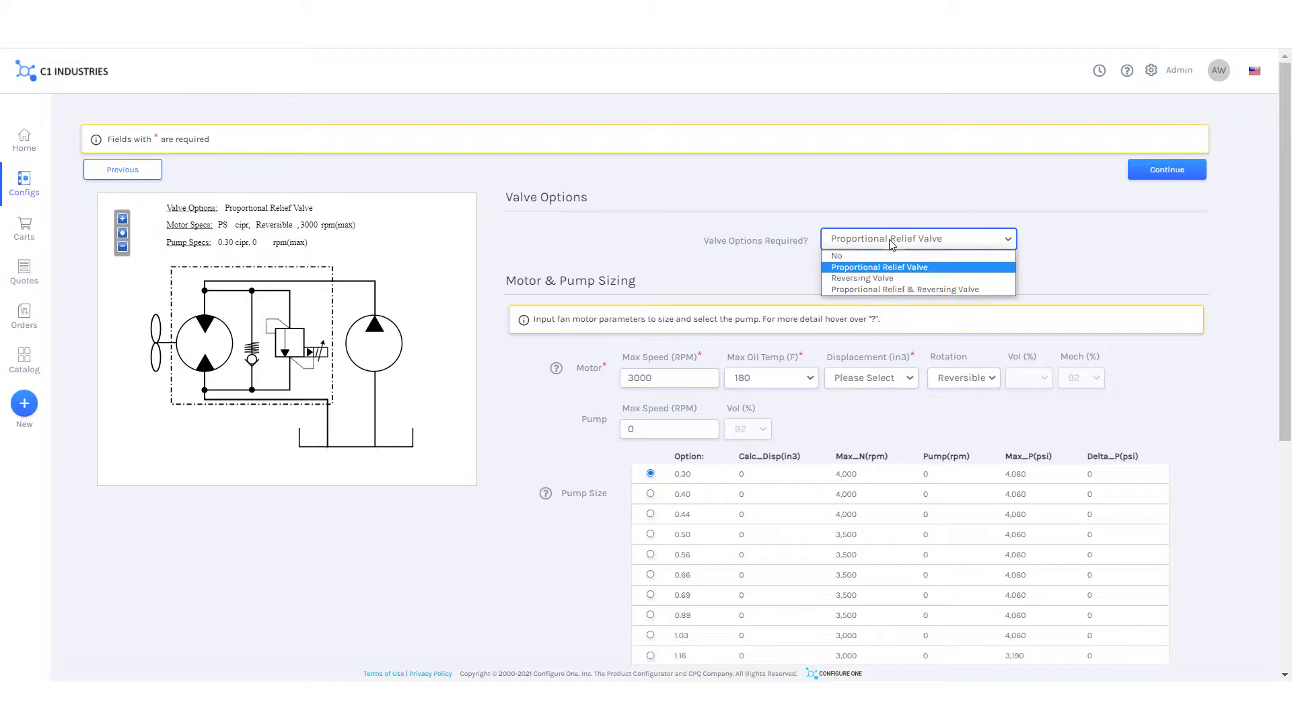
left_click(868, 288)
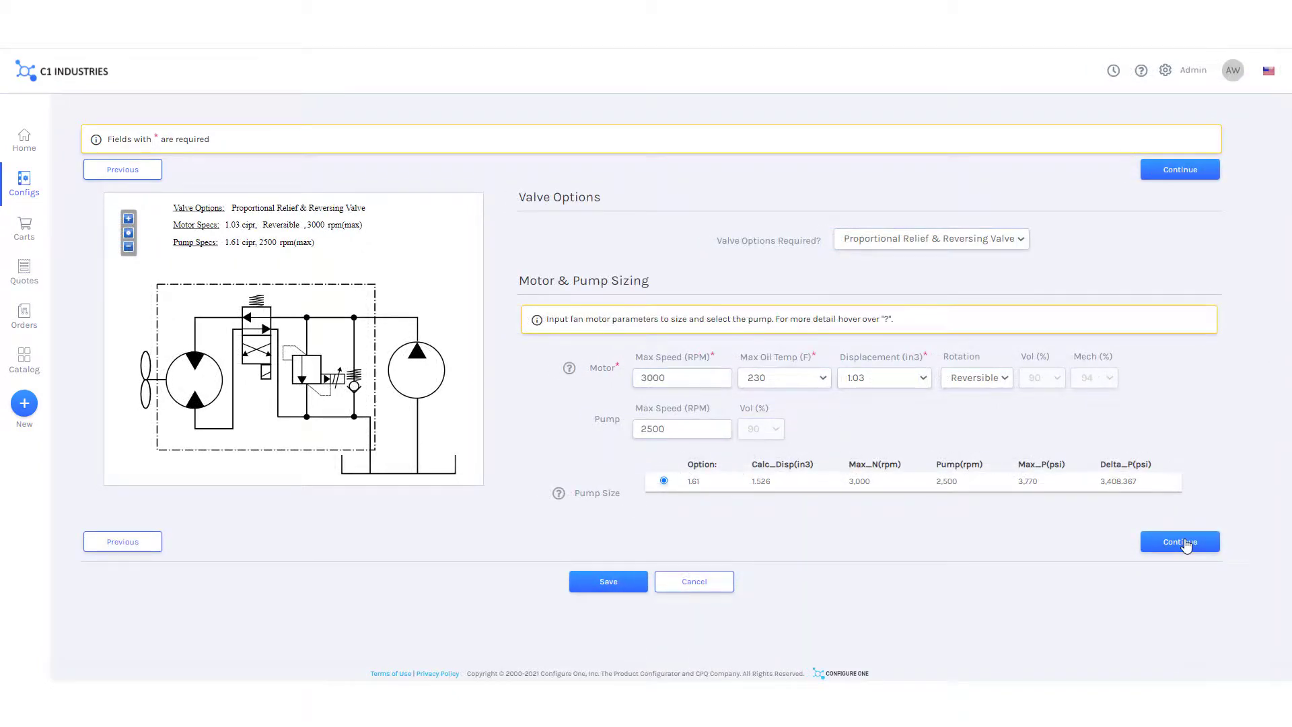
left_click(1185, 546)
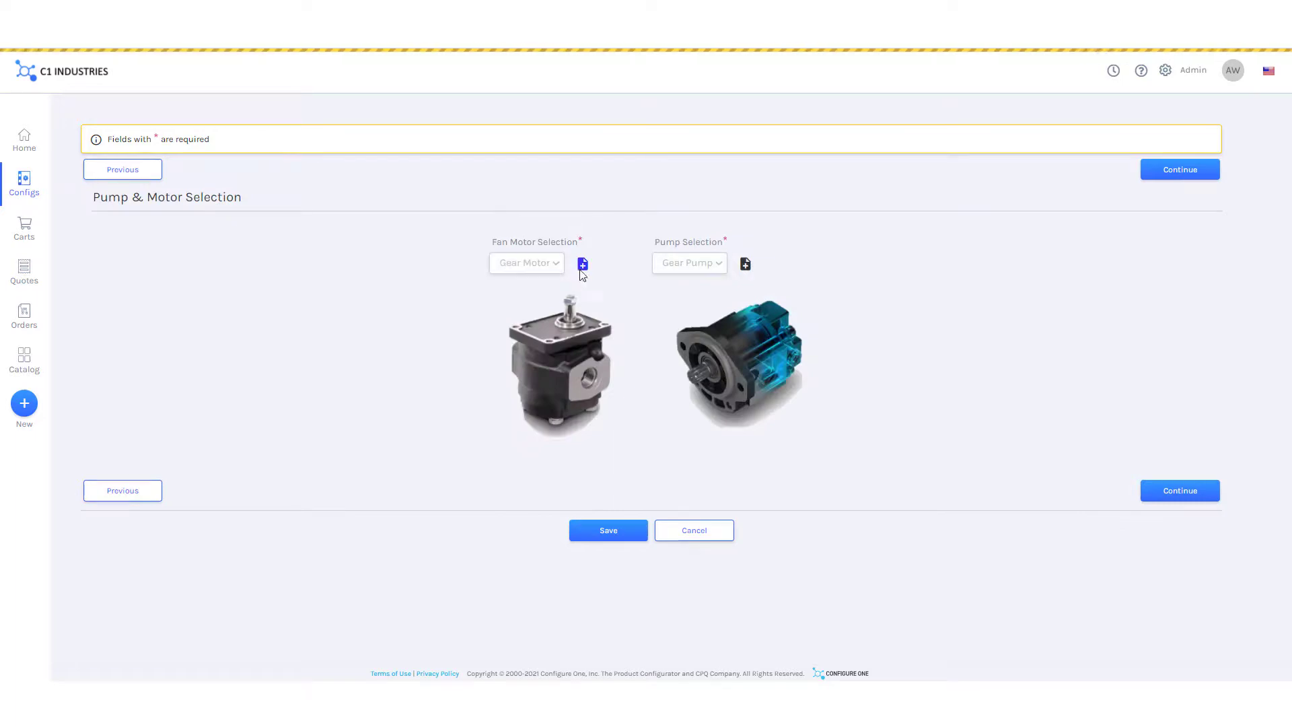
Give the fan gear motor a 03 - SAE 'A' Spline 9-Tooth driveshaft.
left_click(581, 269)
left_click(1157, 175)
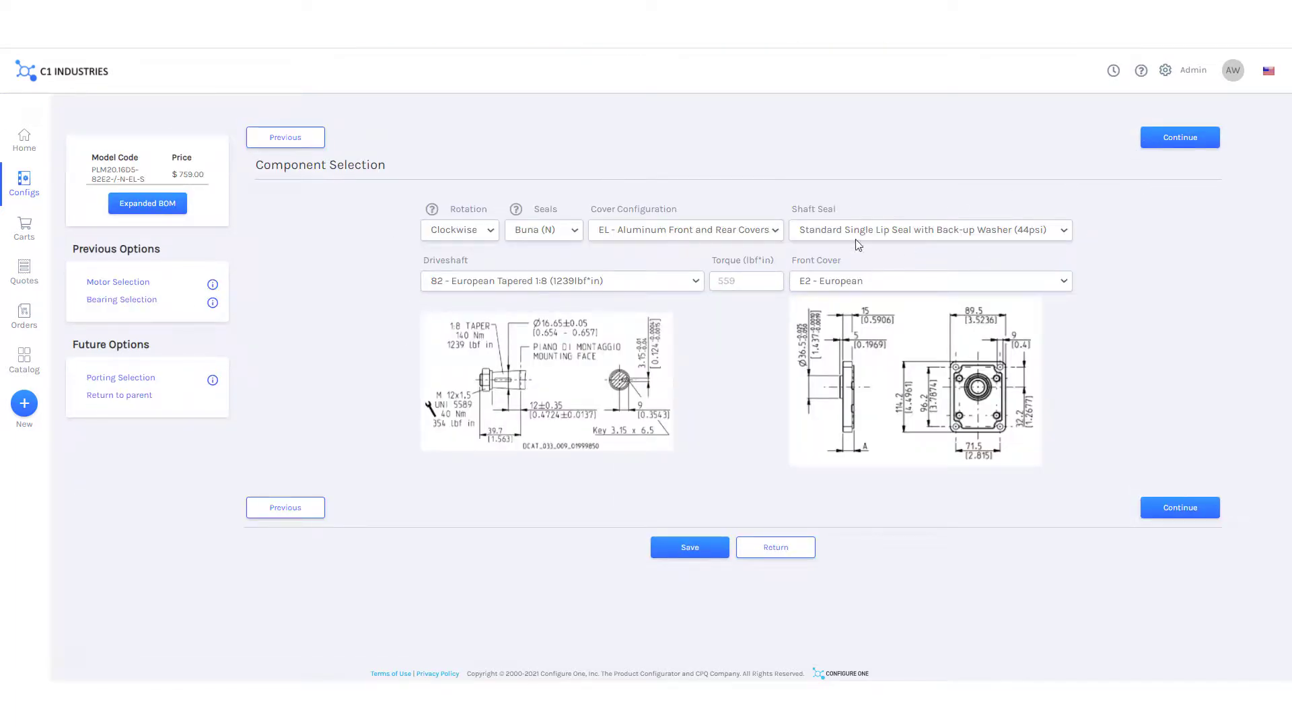
left_click(608, 284)
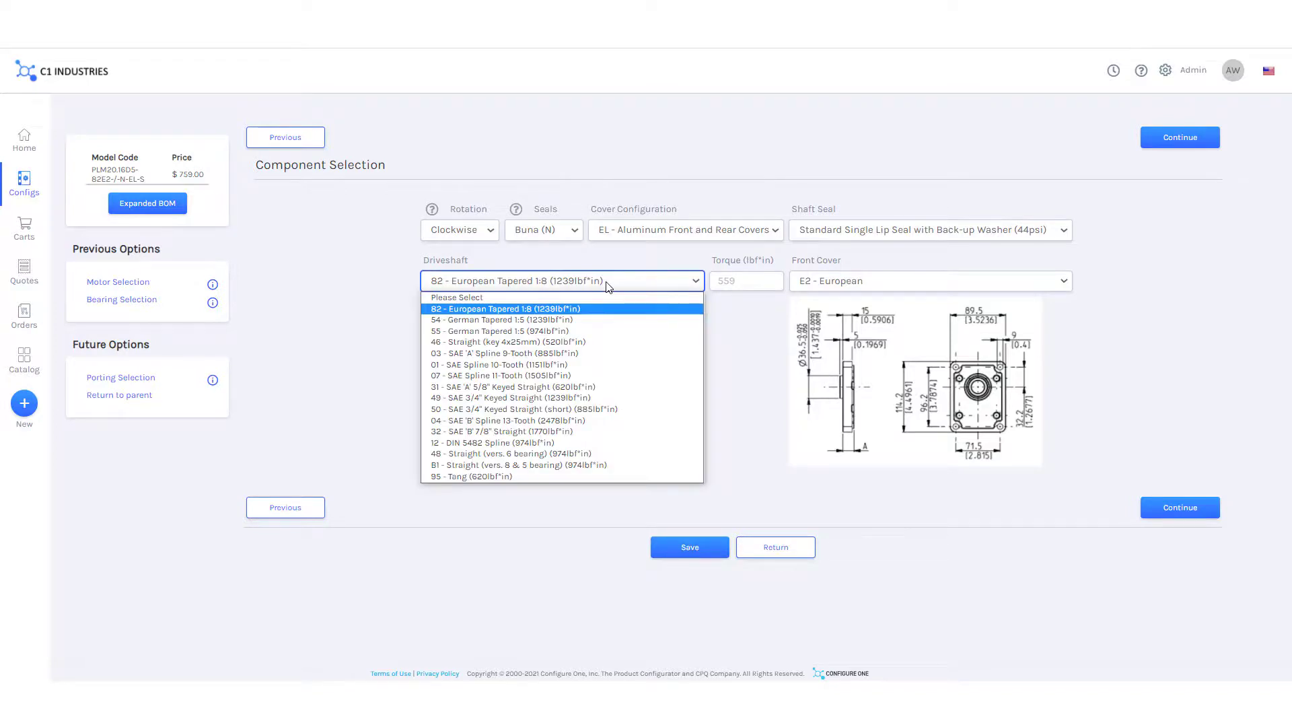
left_click(556, 355)
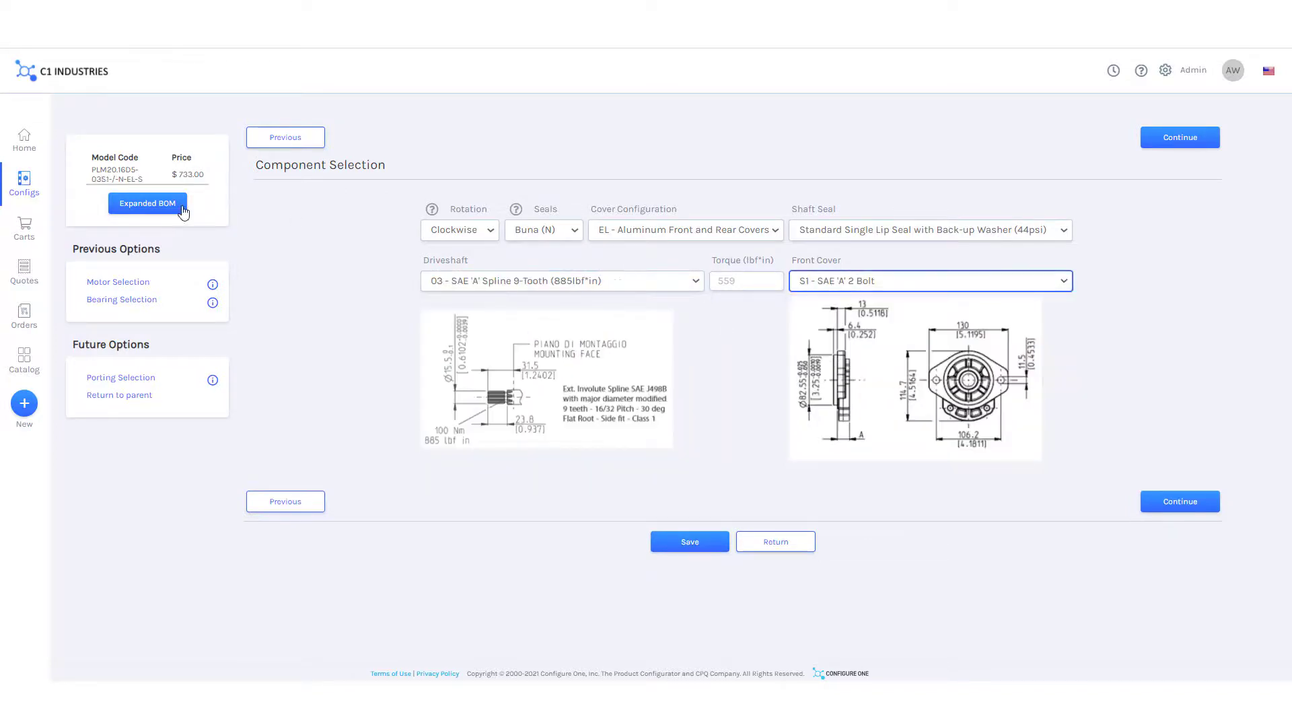
Review the expanded bill of materials, noting part 24513887 and the $733.00 total.
left_click(148, 203)
triple_click(244, 304)
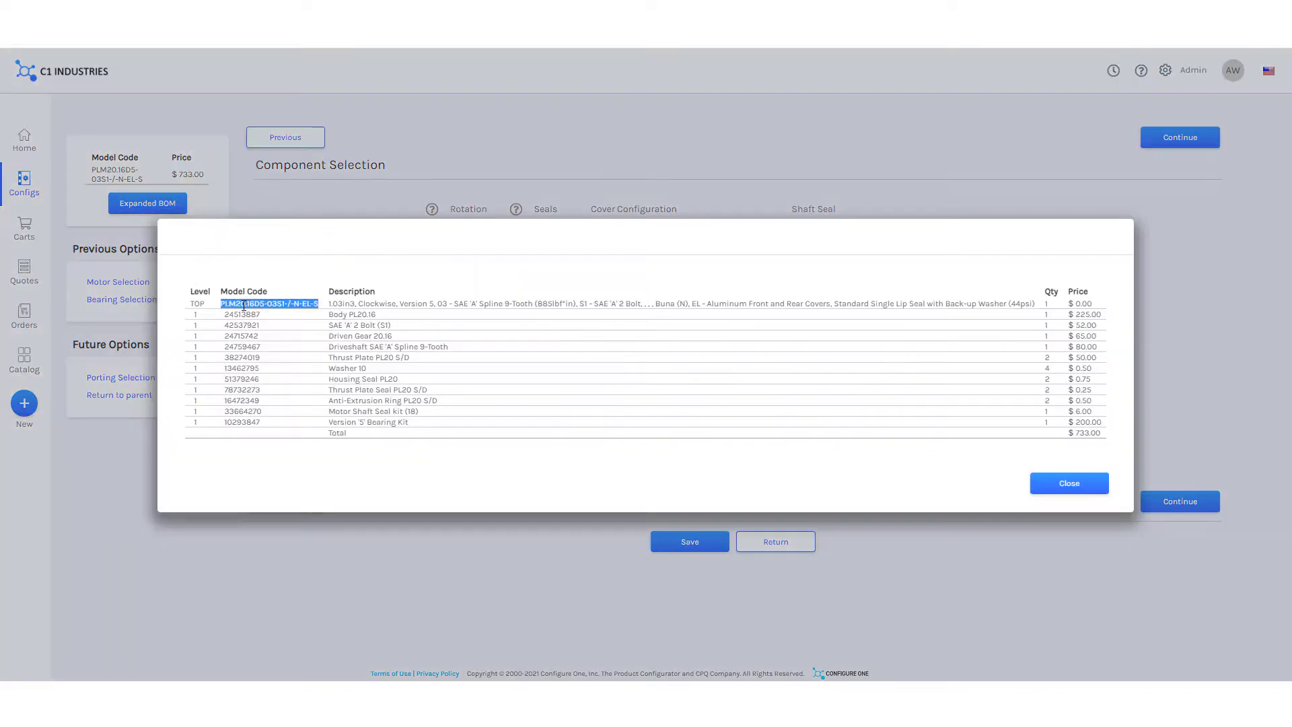
left_click(268, 331)
double_click(232, 314)
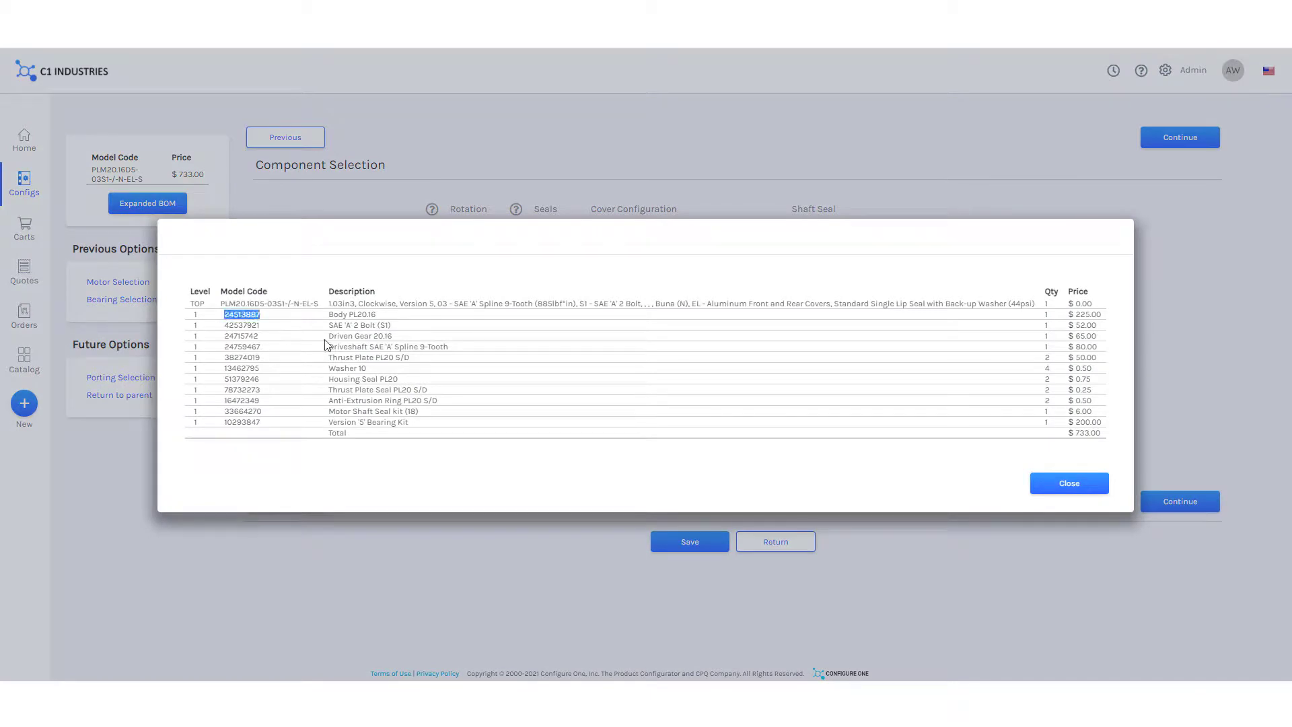
double_click(1087, 433)
left_click(1093, 488)
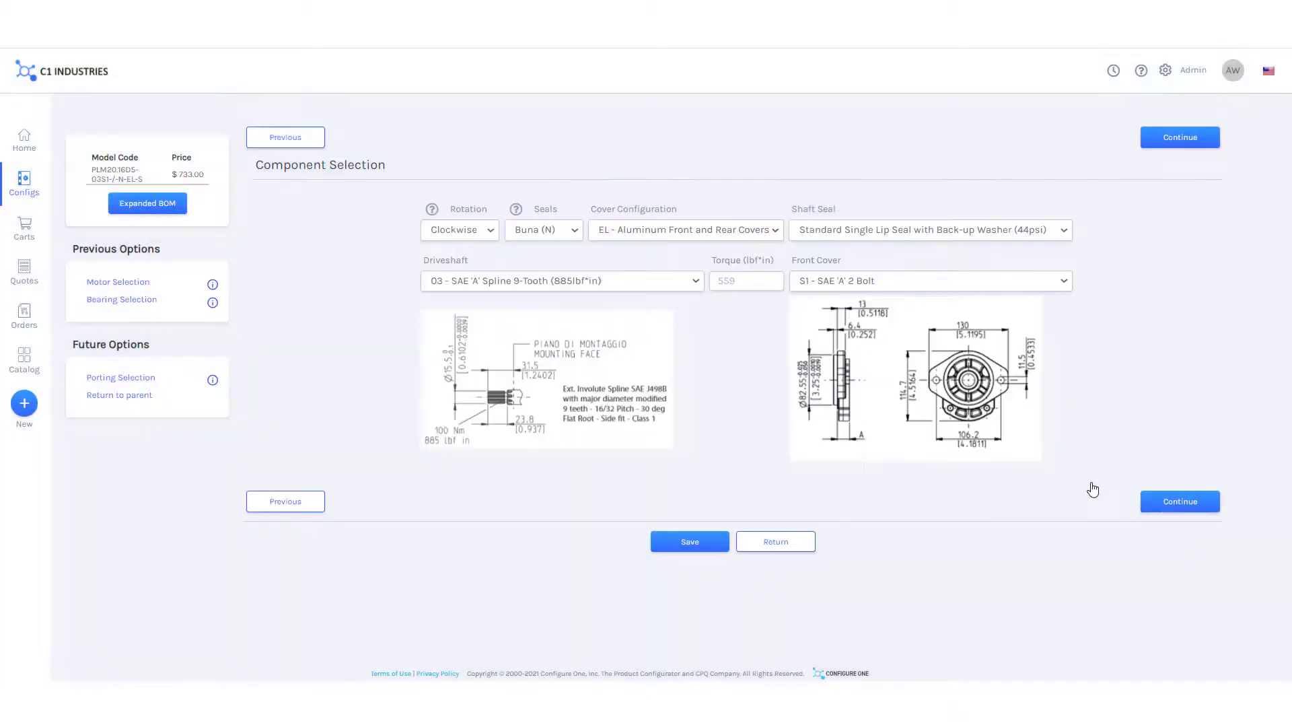
Set the outlet port to OD in the porting selection.
left_click(1149, 503)
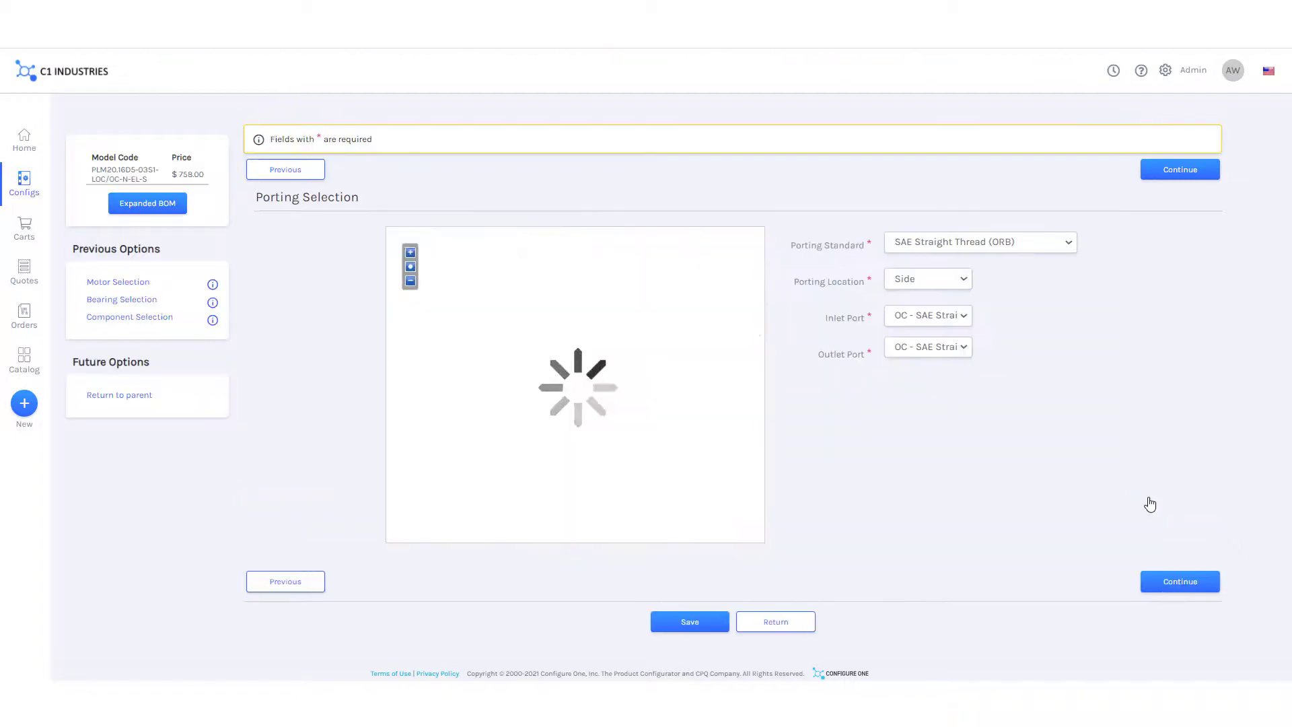
left_click(939, 347)
left_click(936, 411)
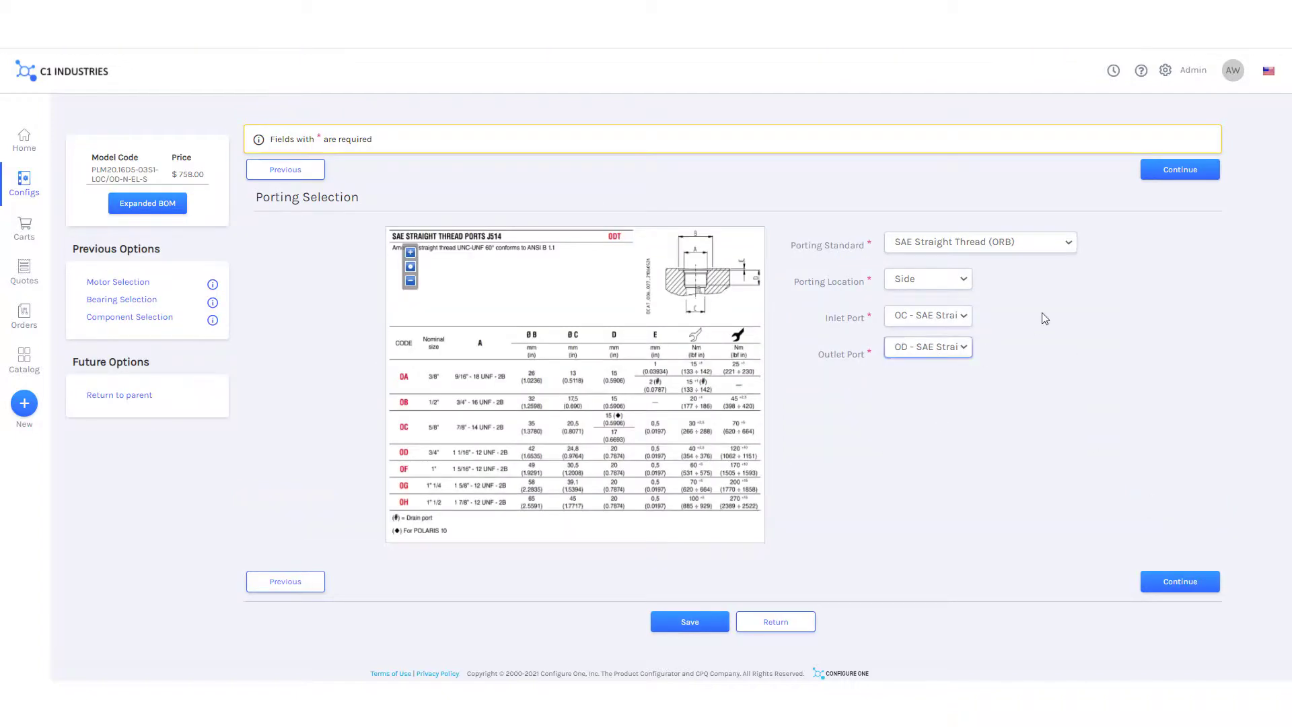
left_click(1178, 171)
Configure the proportional relief valve with SAE 8T porting and DIN 43650 coil termination.
left_click(1177, 177)
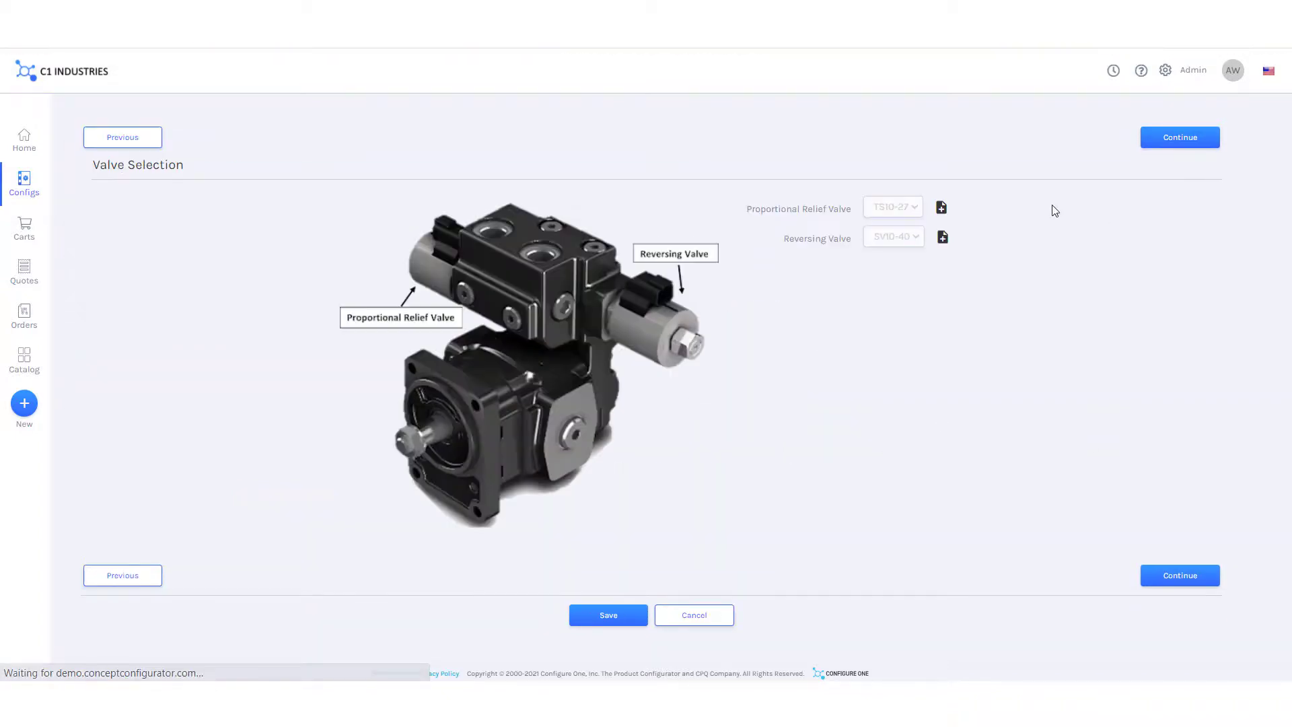
left_click(940, 208)
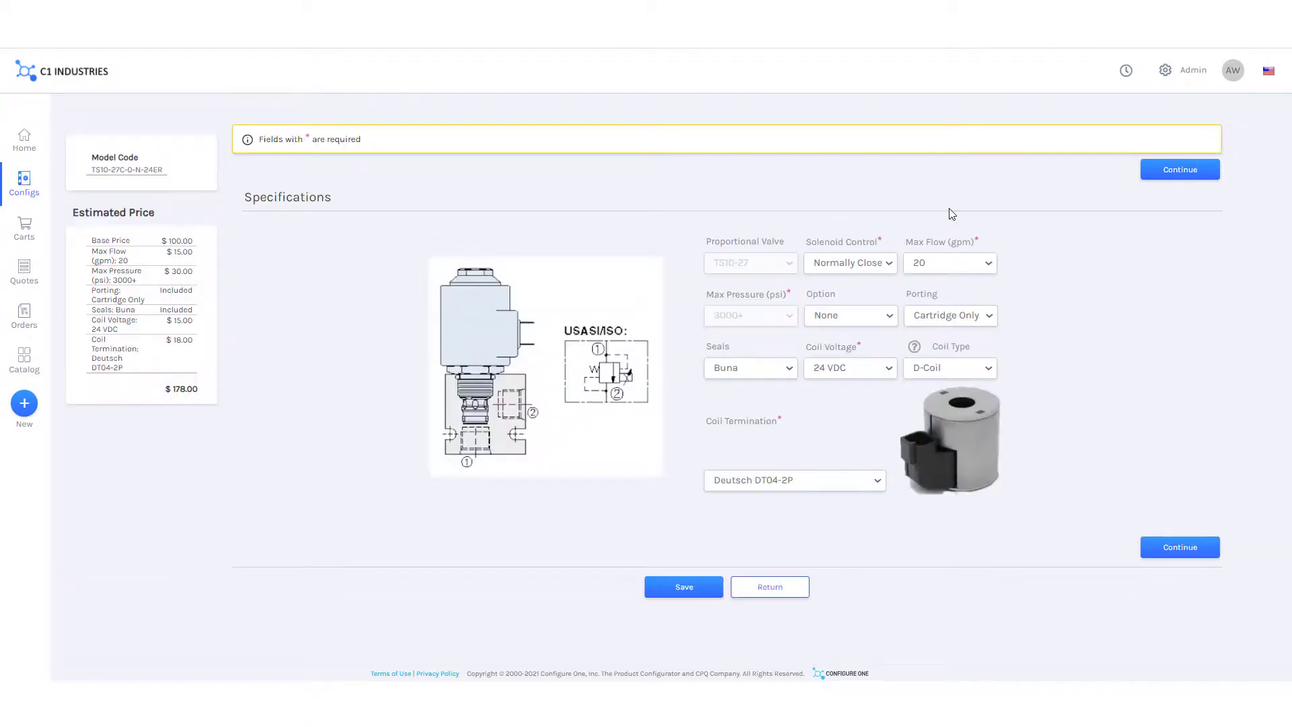
left_click(970, 316)
left_click(970, 373)
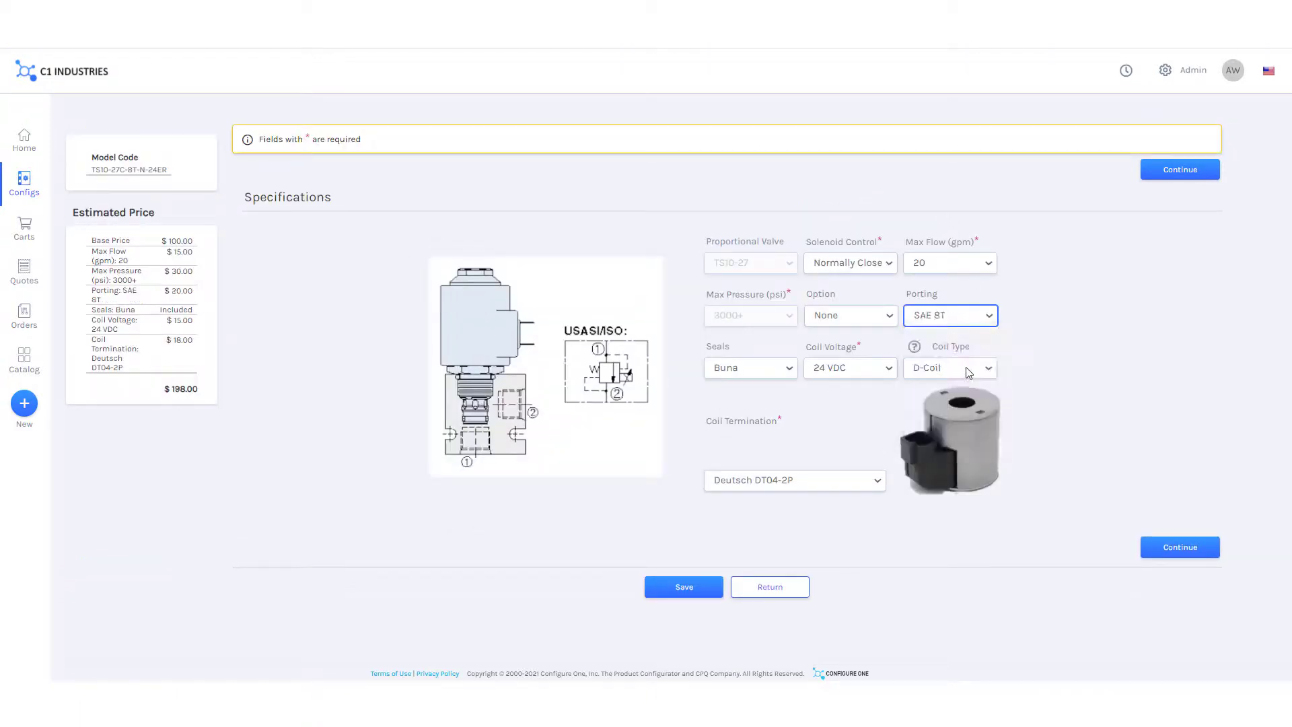
left_click(774, 485)
left_click(765, 553)
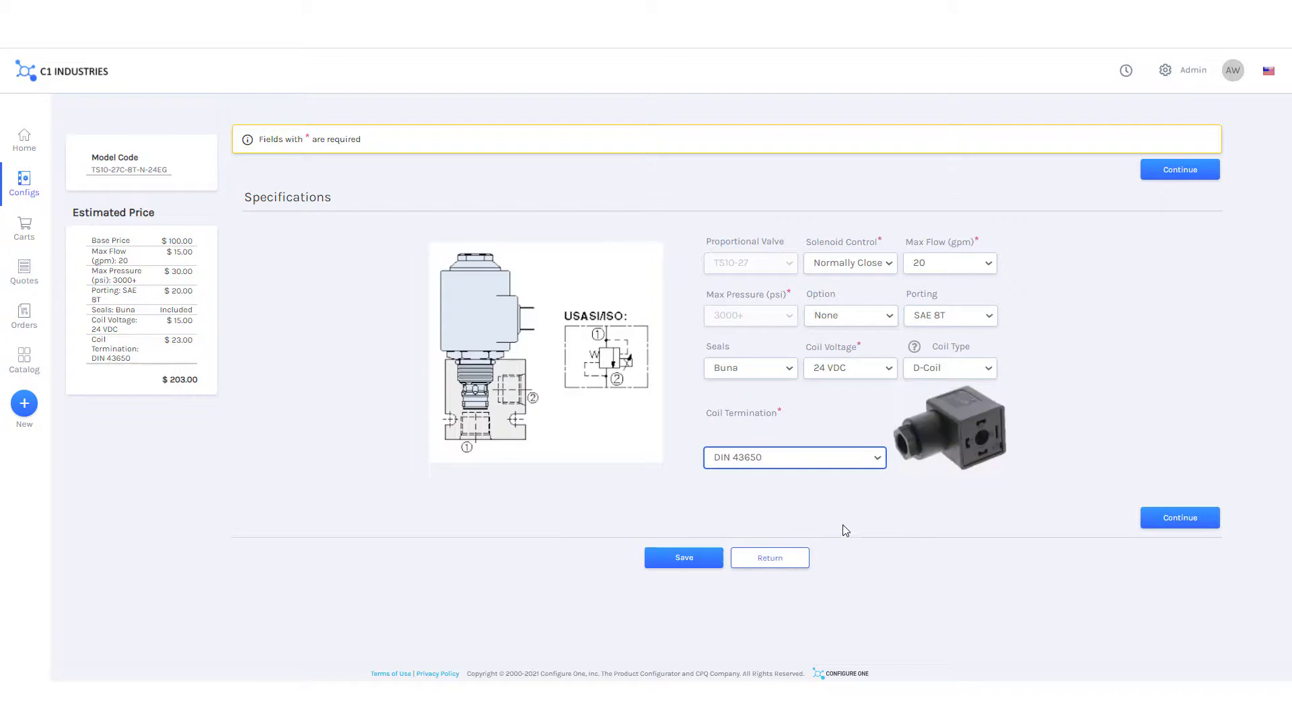
left_click(1203, 525)
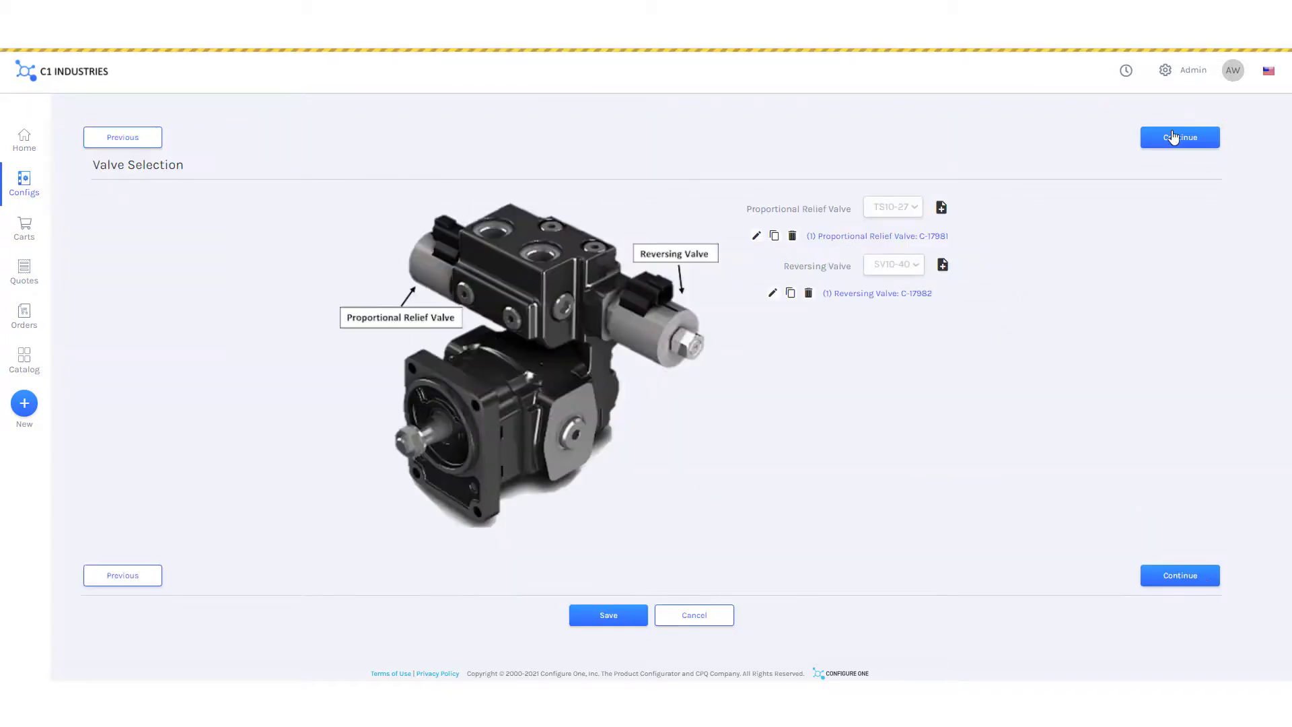
left_click(1174, 137)
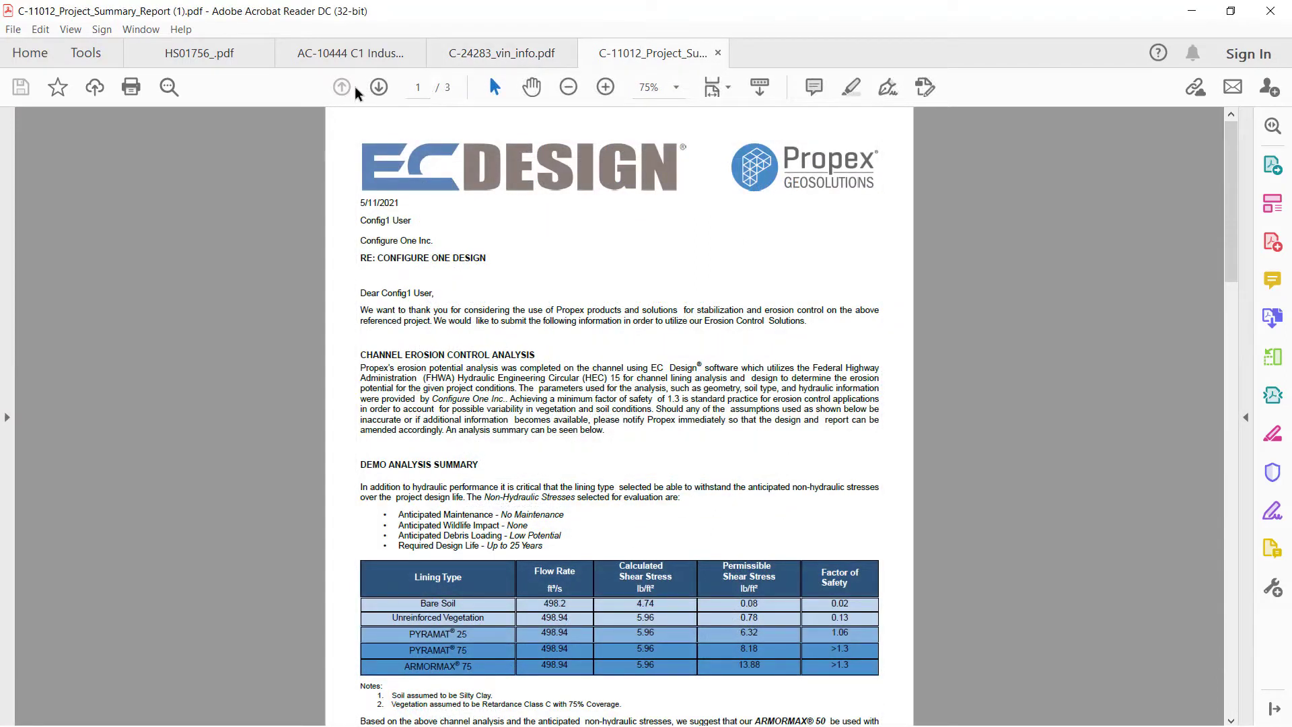
Page through the report's Channel Analysis page, then the quote's Gear Motor and Gear Pump Specifications pages.
left_click(379, 86)
left_click(379, 87)
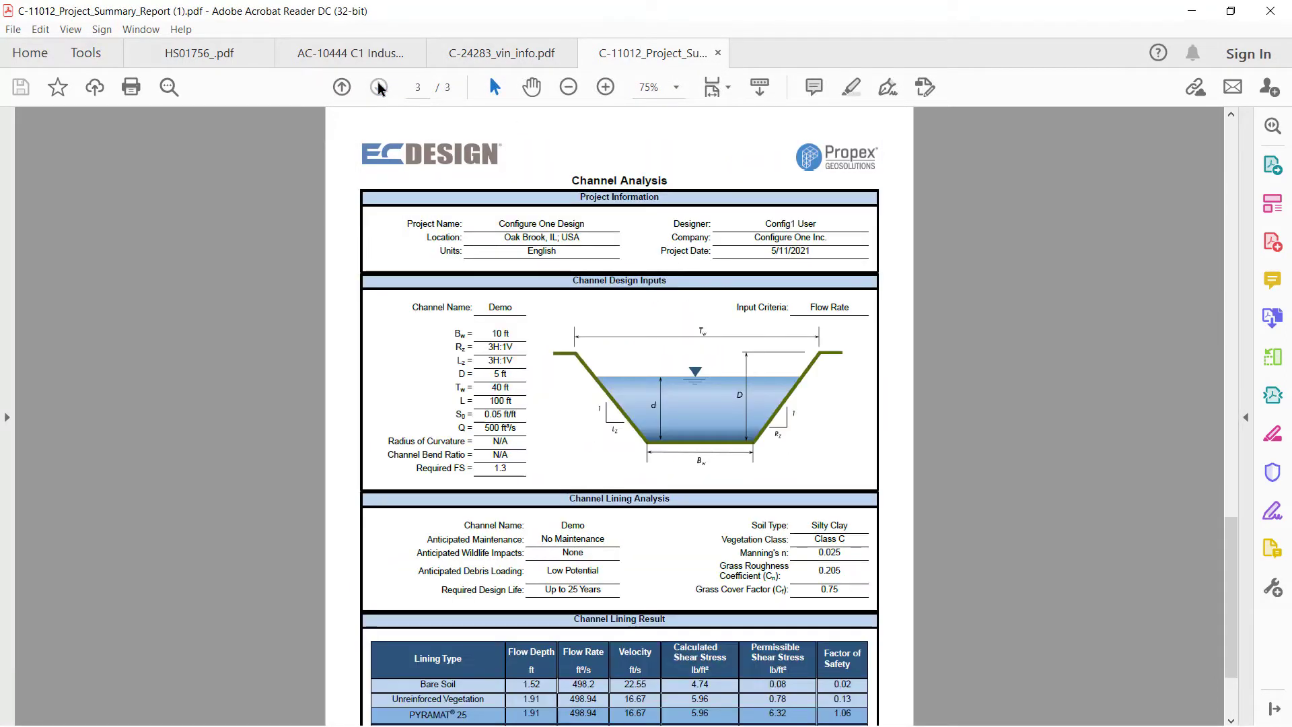
scroll(293, 256, "down", 1)
scroll(293, 254, "down", 1)
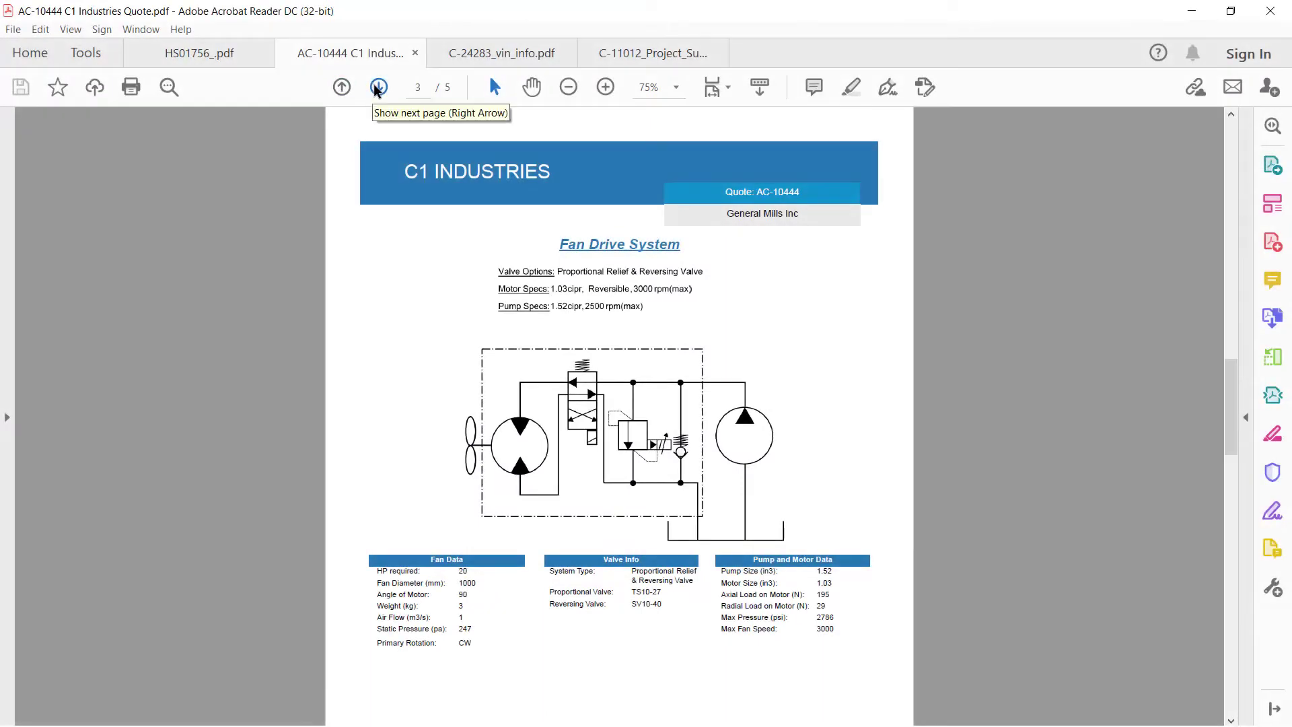
left_click(377, 87)
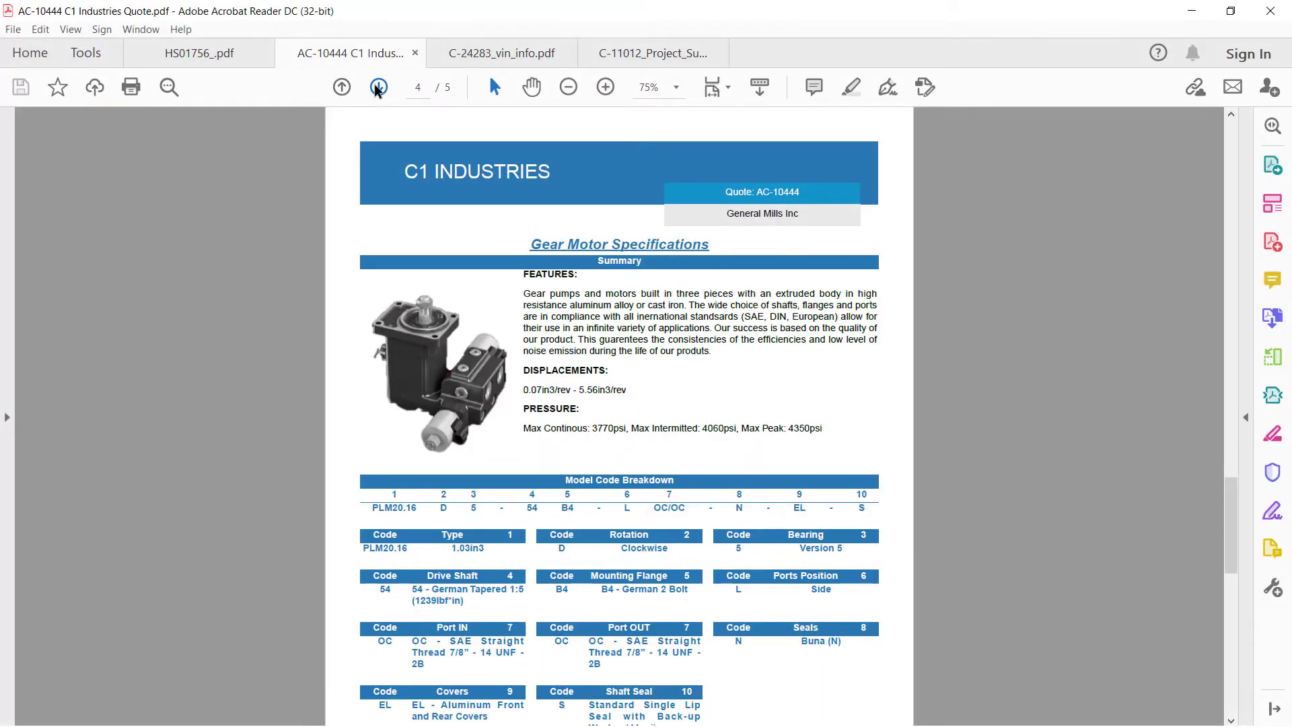
left_click(378, 88)
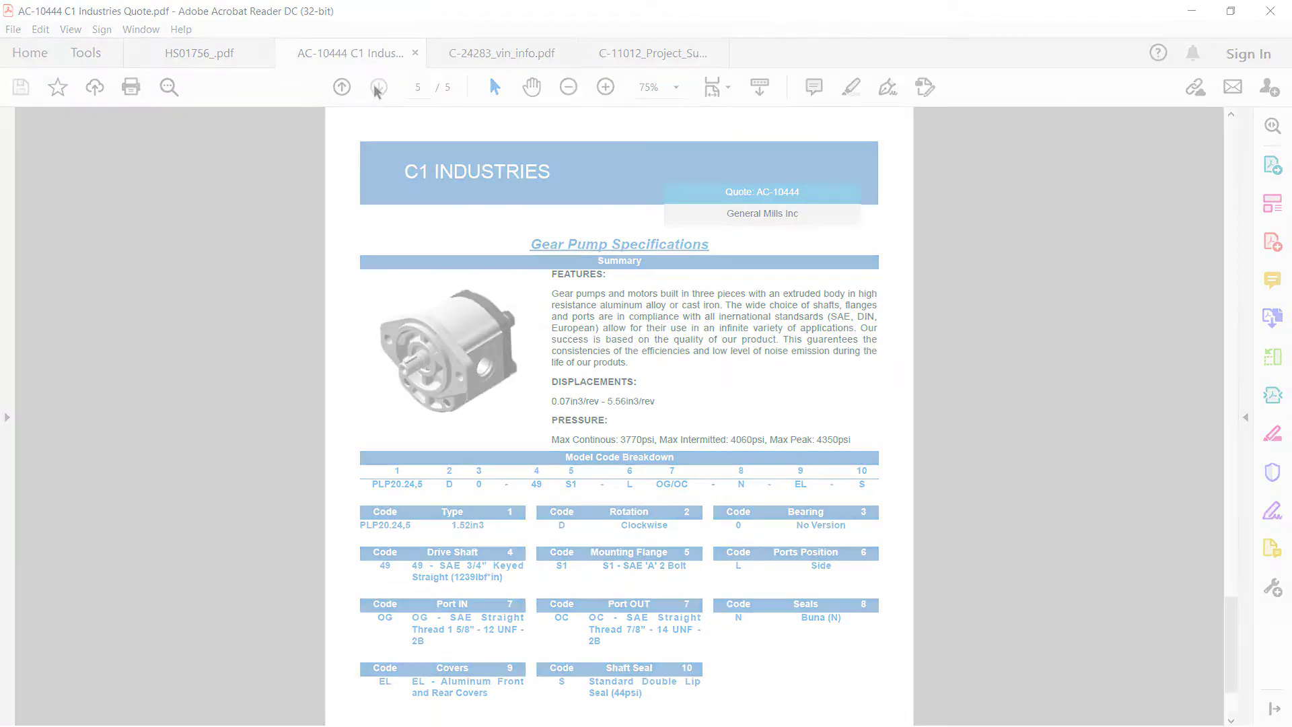